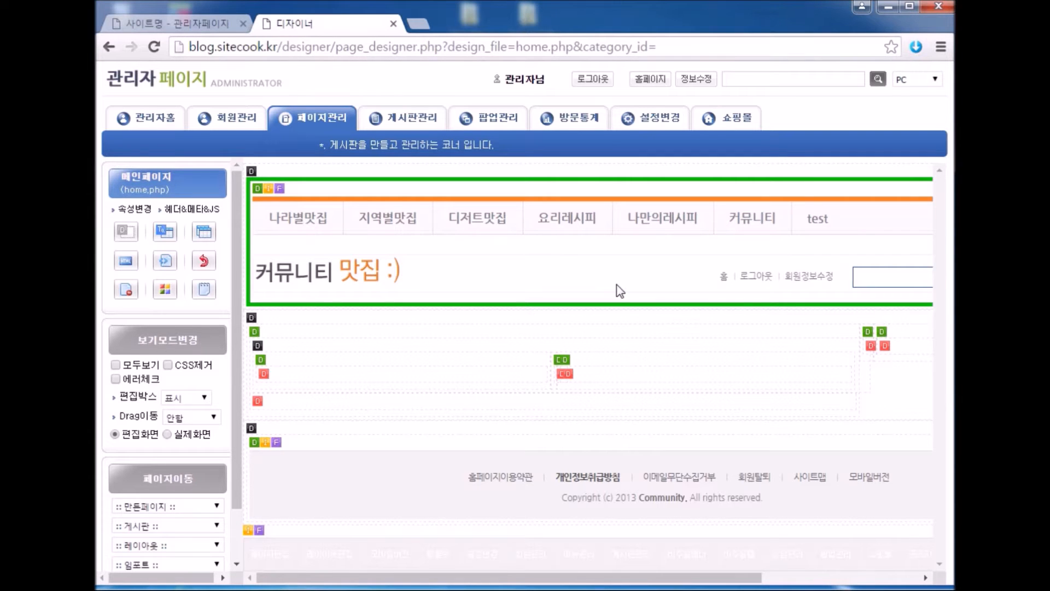
- View the list of available templates (템플릿) in page management, and return to the home.php page designer
{"action": "left_click", "coordinate": [313, 119]}
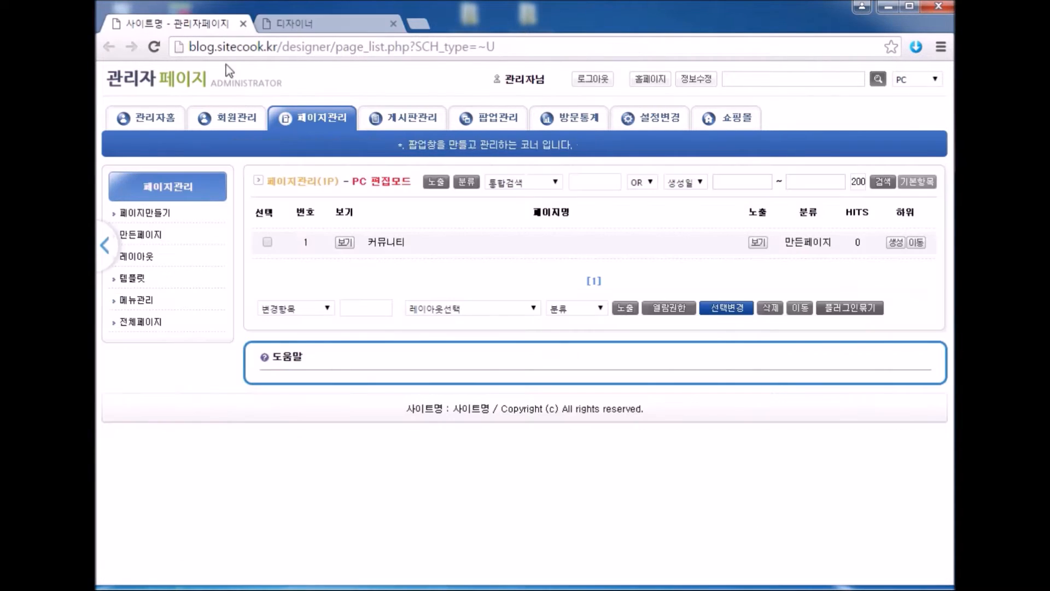
{"action": "left_click", "coordinate": [137, 279]}
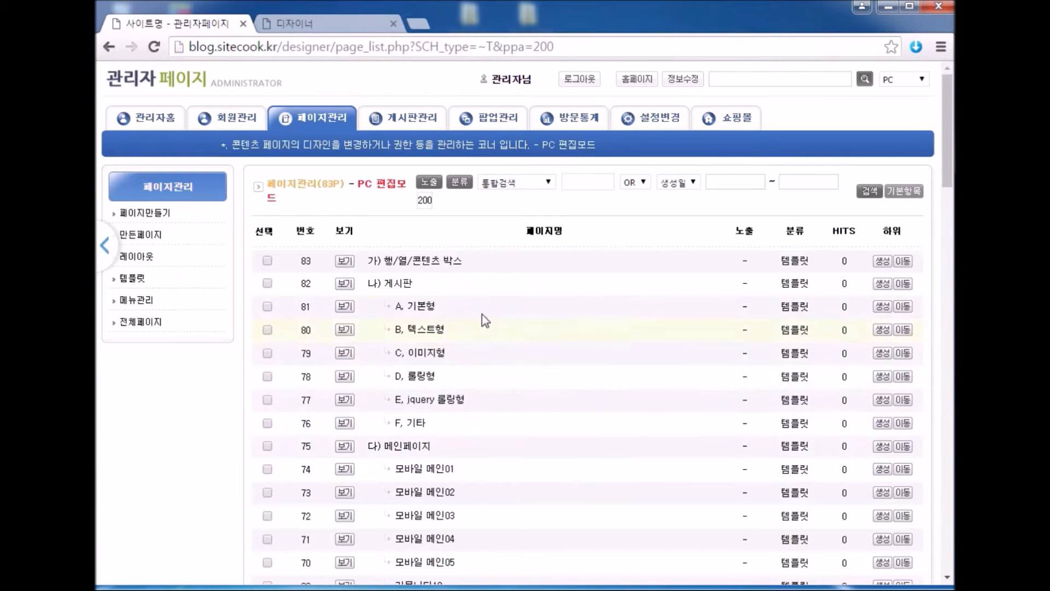
{"action": "left_click", "coordinate": [344, 25]}
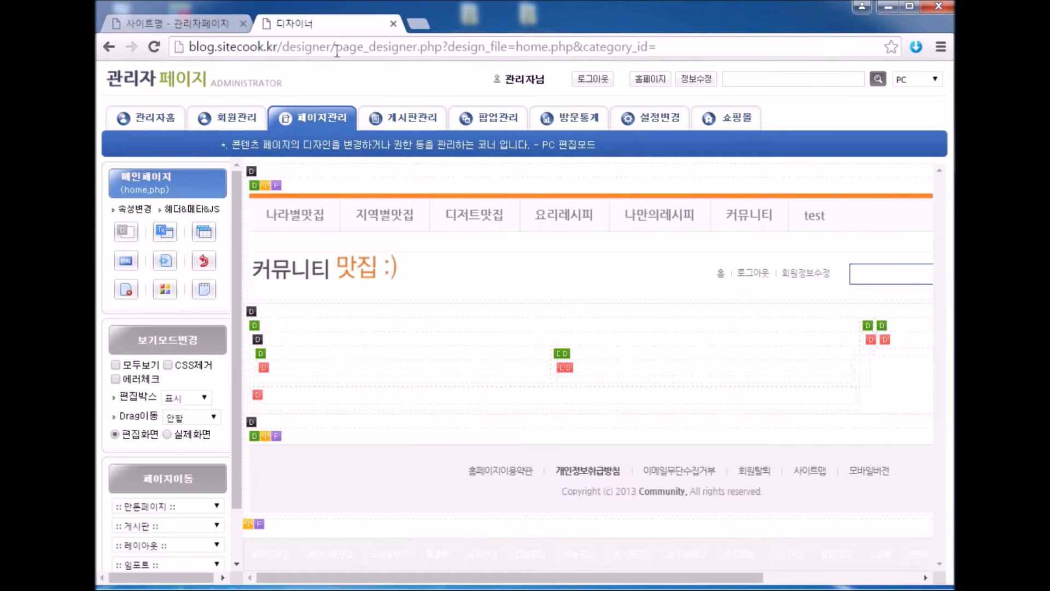
- Copy the first gallery board content box from the 나) 게시판 > C. 이미지형 template set
{"action": "right_click", "coordinate": [577, 377]}
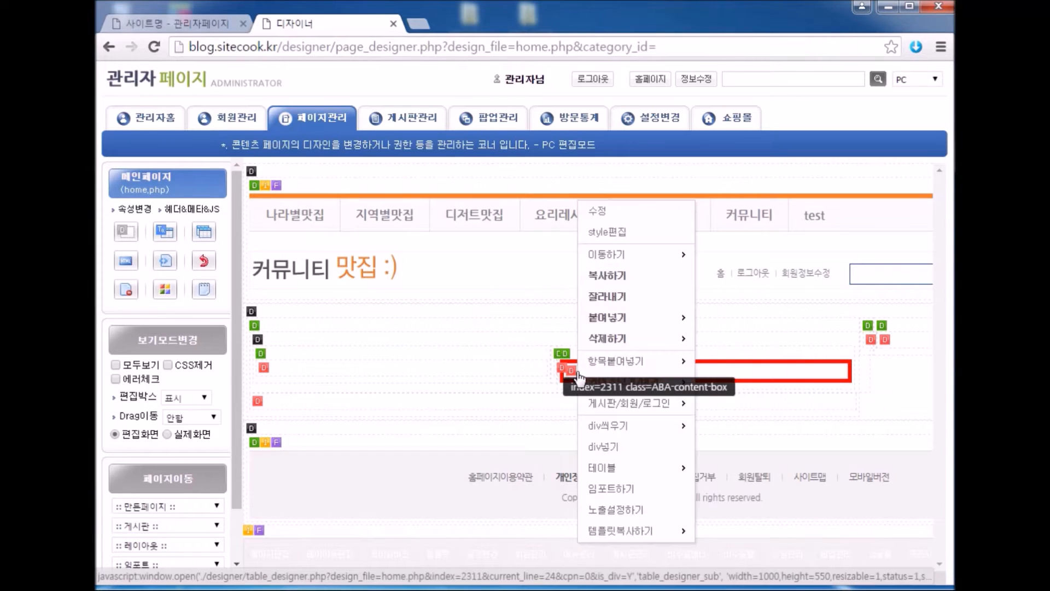
{"action": "mouse_move", "coordinate": [646, 535]}
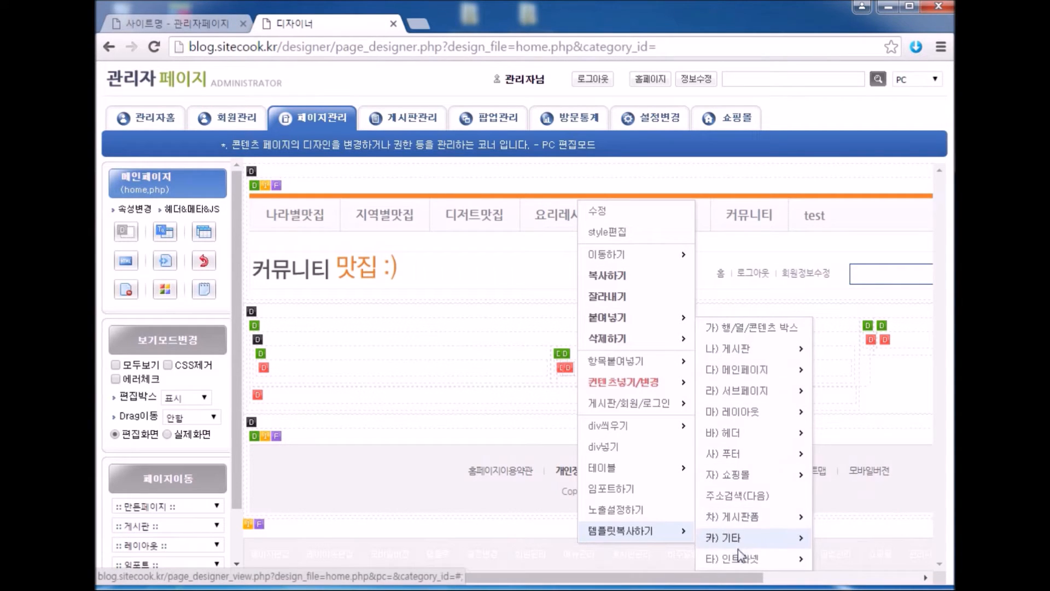
{"action": "mouse_move", "coordinate": [740, 562]}
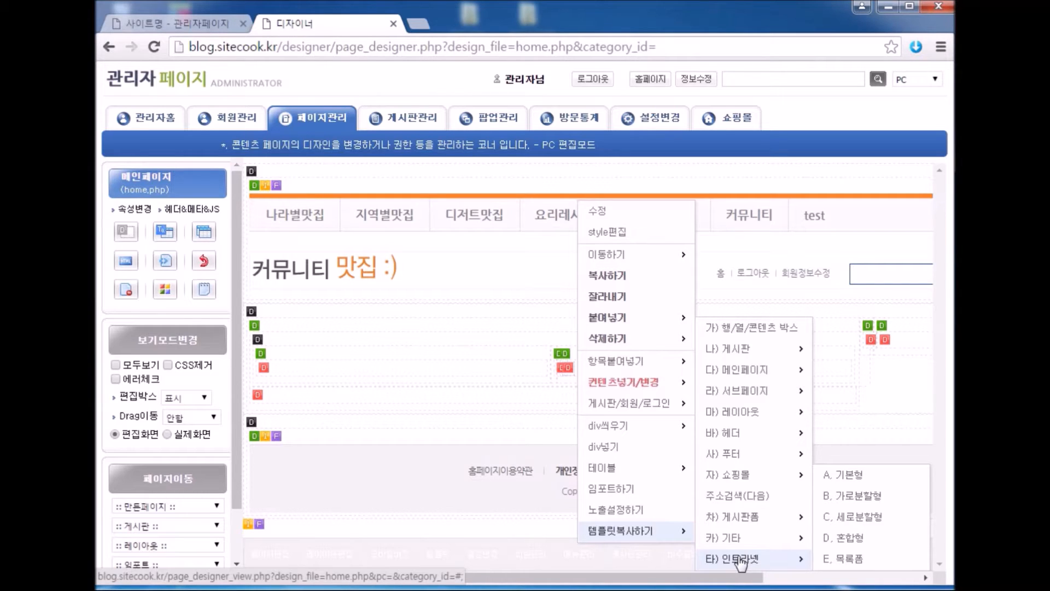
{"action": "mouse_move", "coordinate": [743, 361]}
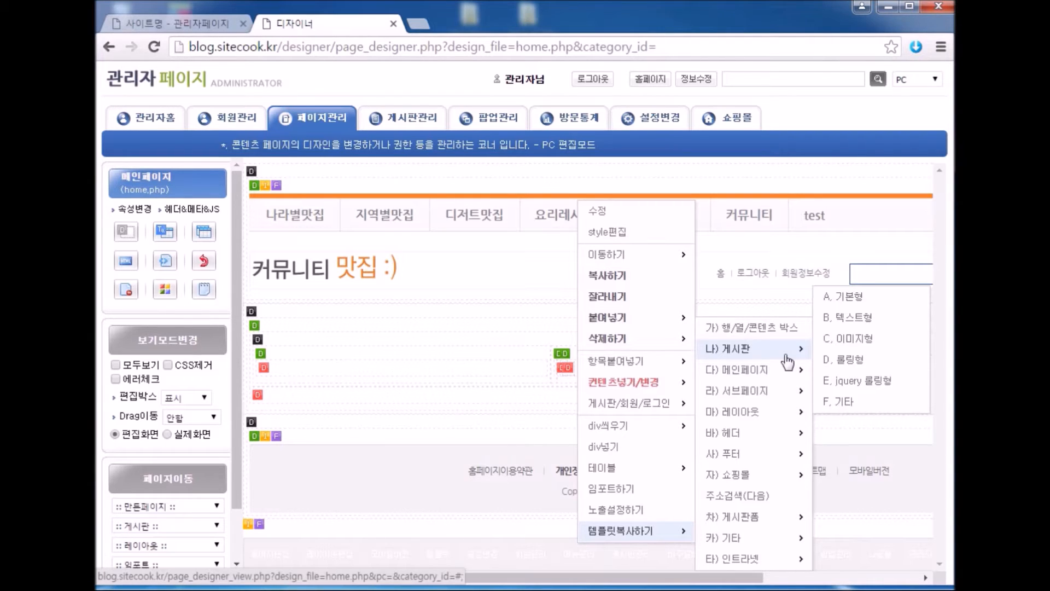
{"action": "left_click", "coordinate": [838, 341]}
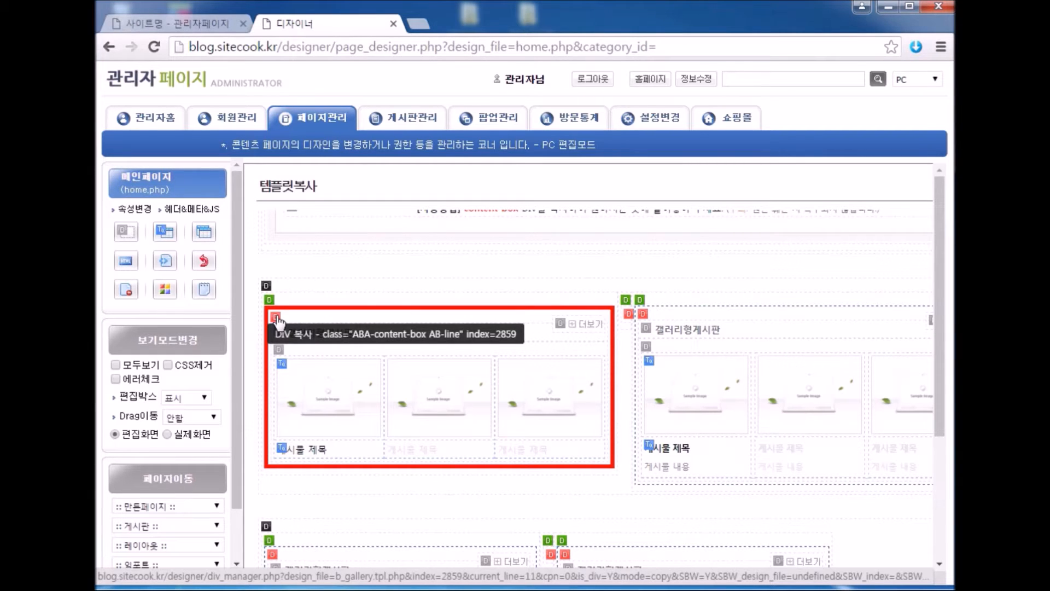
{"action": "left_click", "coordinate": [277, 317]}
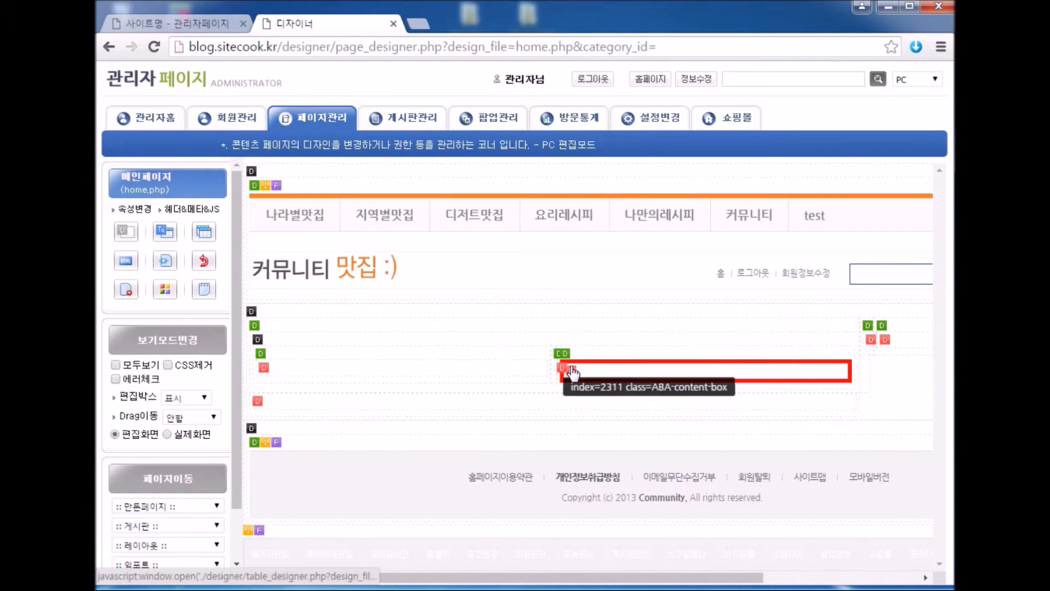
- Paste the copied gallery board inside (안쪽) the right-hand 385px container box of the main content area
{"action": "left_click", "coordinate": [568, 360]}
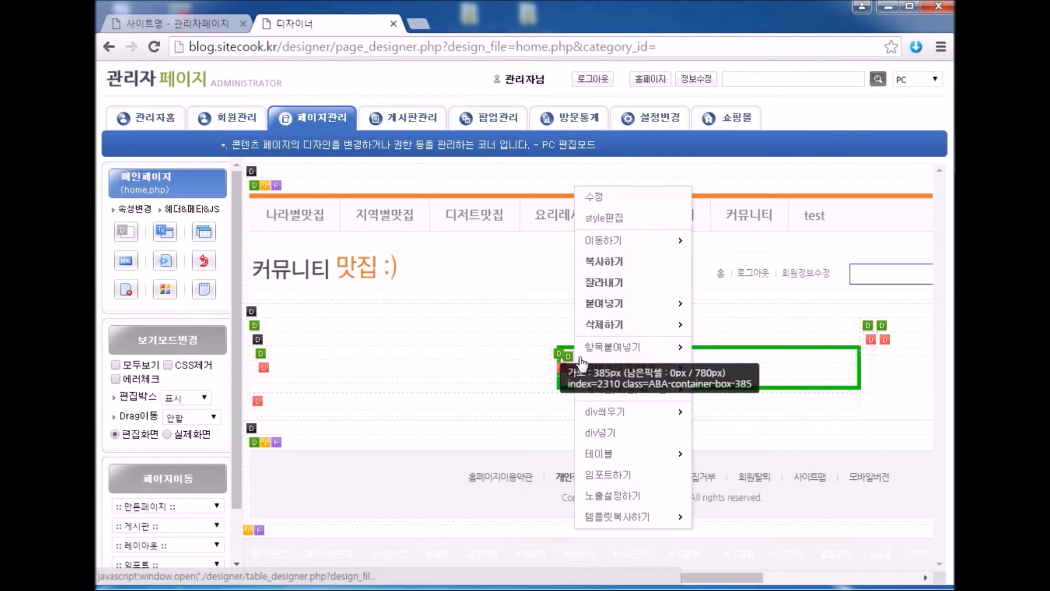
{"action": "mouse_move", "coordinate": [628, 307]}
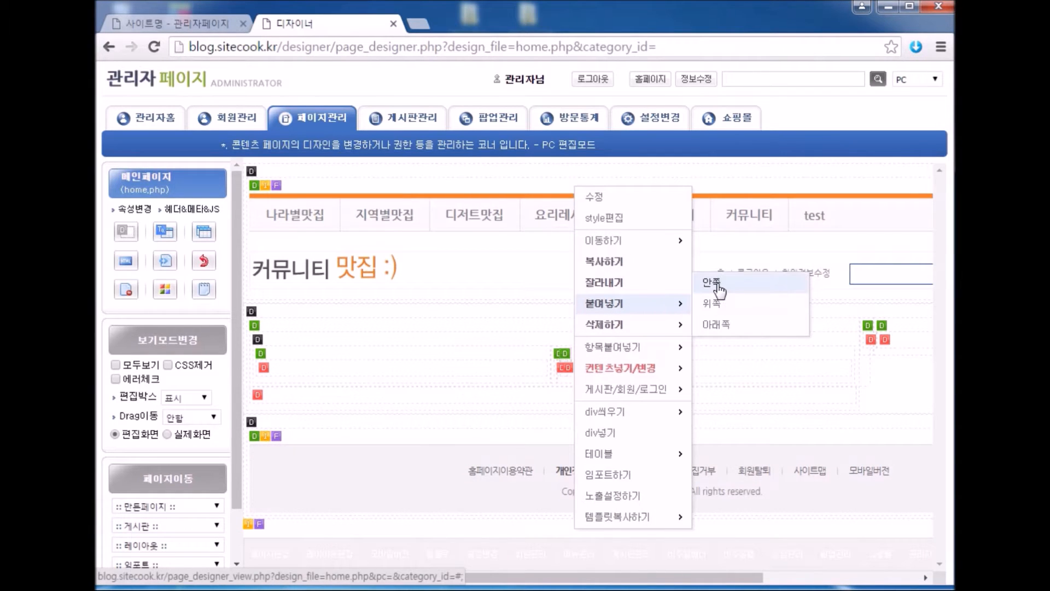
{"action": "left_click", "coordinate": [719, 290]}
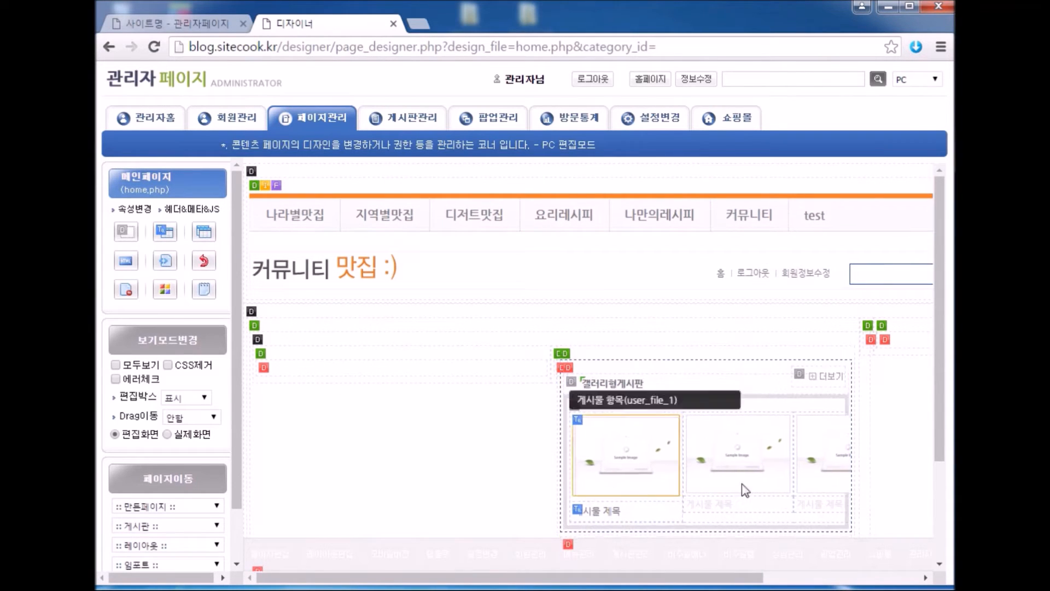
- For the page's right sidebar column, copy the third login box in the first row of the 카) 기타 > A. 로그인박스 templates
{"action": "left_click_drag", "start_coordinate": [625, 578], "coordinate": [784, 563]}
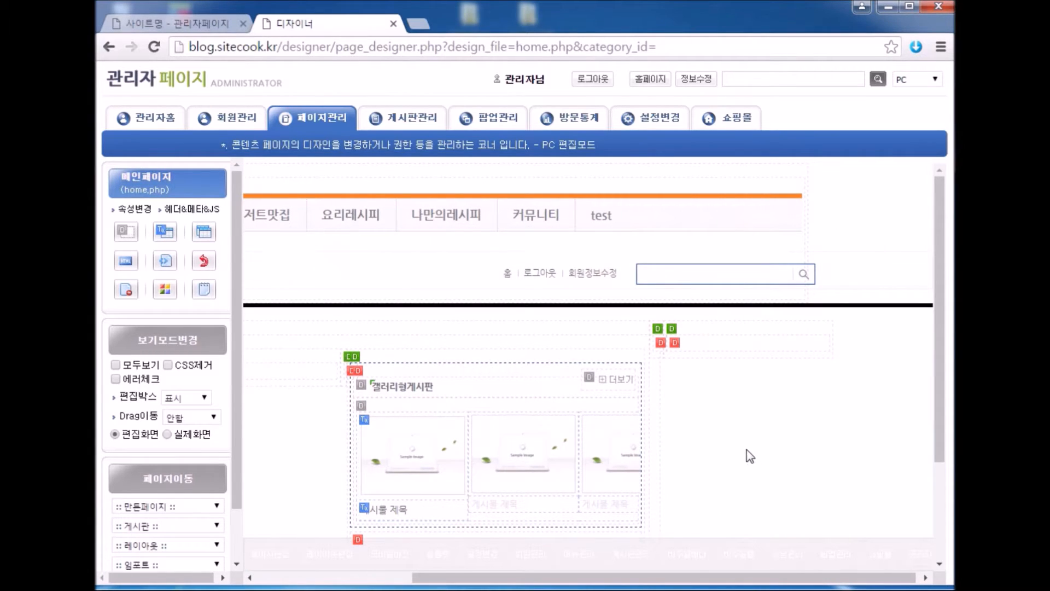
{"action": "left_click", "coordinate": [672, 330]}
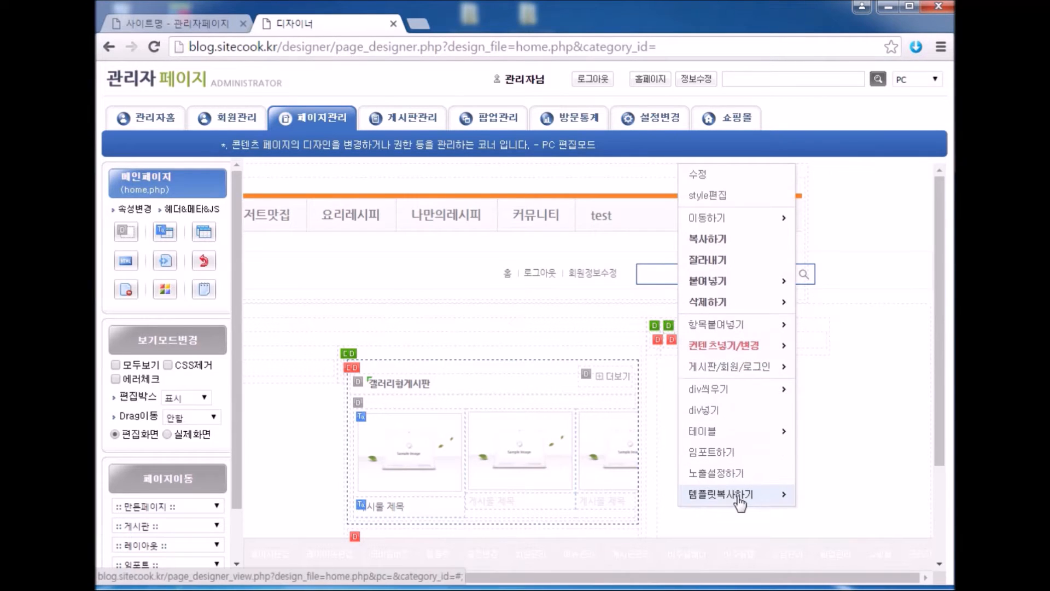
{"action": "mouse_move", "coordinate": [740, 499]}
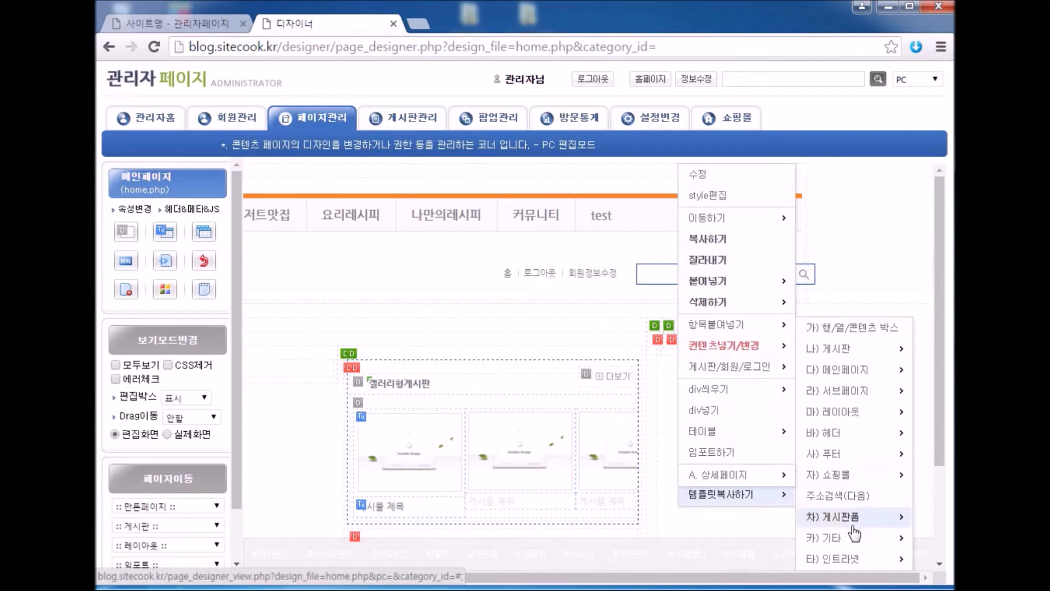
{"action": "mouse_move", "coordinate": [854, 538]}
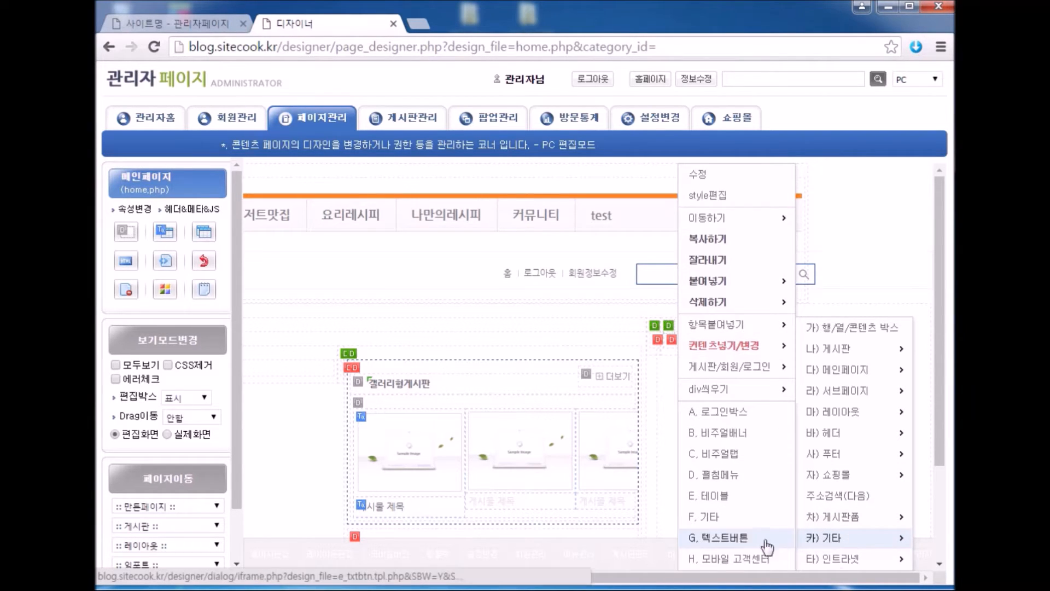
{"action": "left_click", "coordinate": [725, 415]}
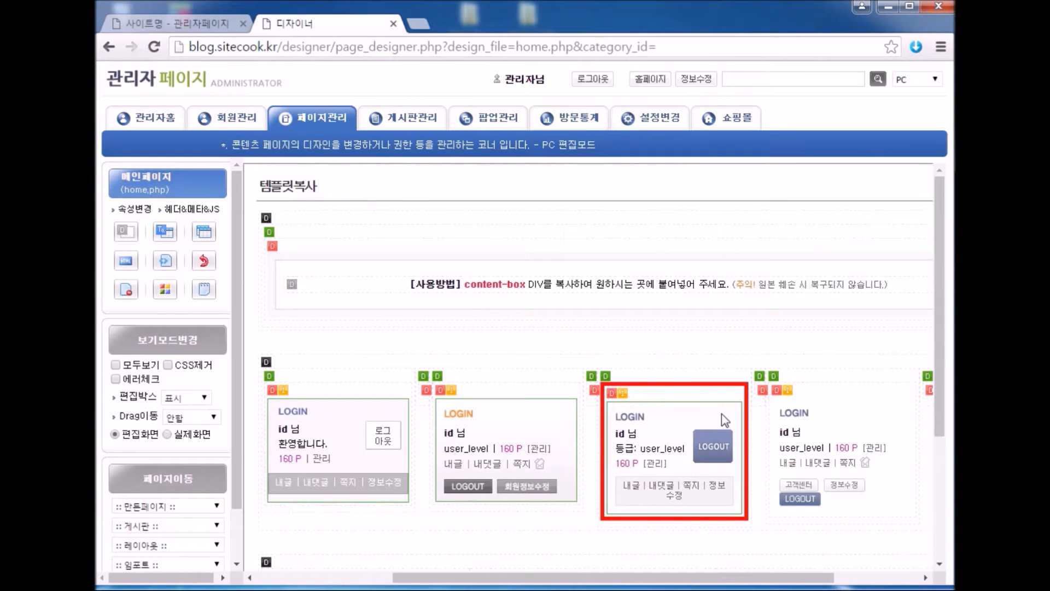
{"action": "scroll", "coordinate": [721, 414], "scroll_direction": "down", "scroll_amount": 4}
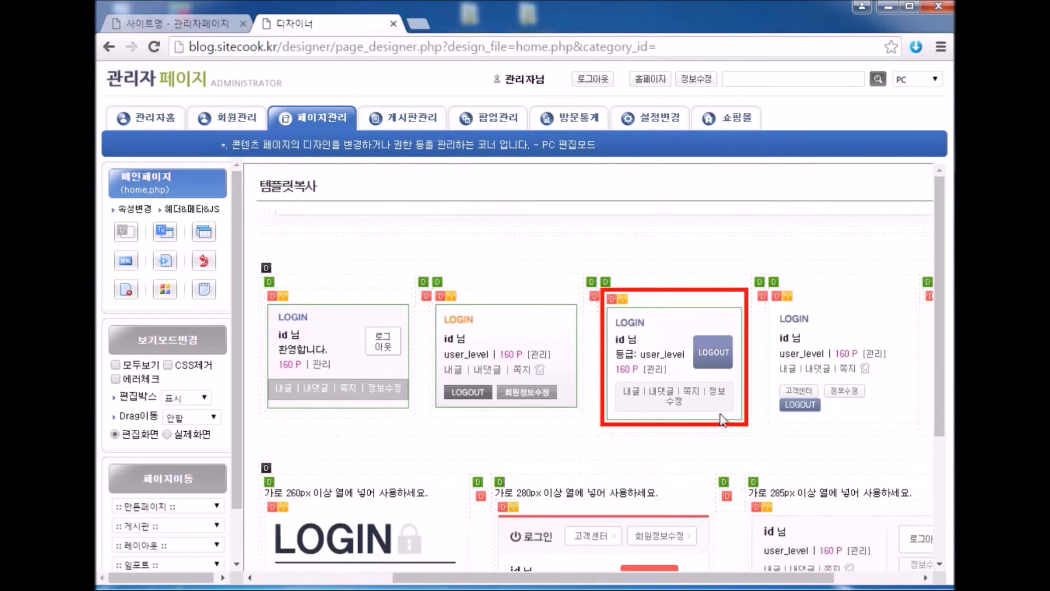
{"action": "scroll", "coordinate": [724, 420], "scroll_direction": "up", "scroll_amount": 2}
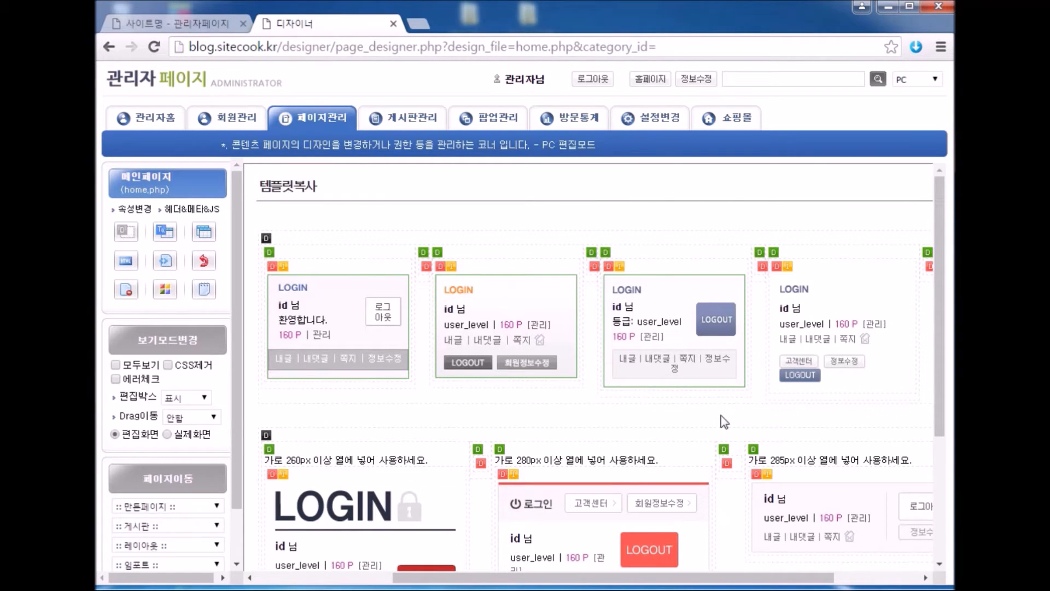
{"action": "left_click", "coordinate": [611, 271]}
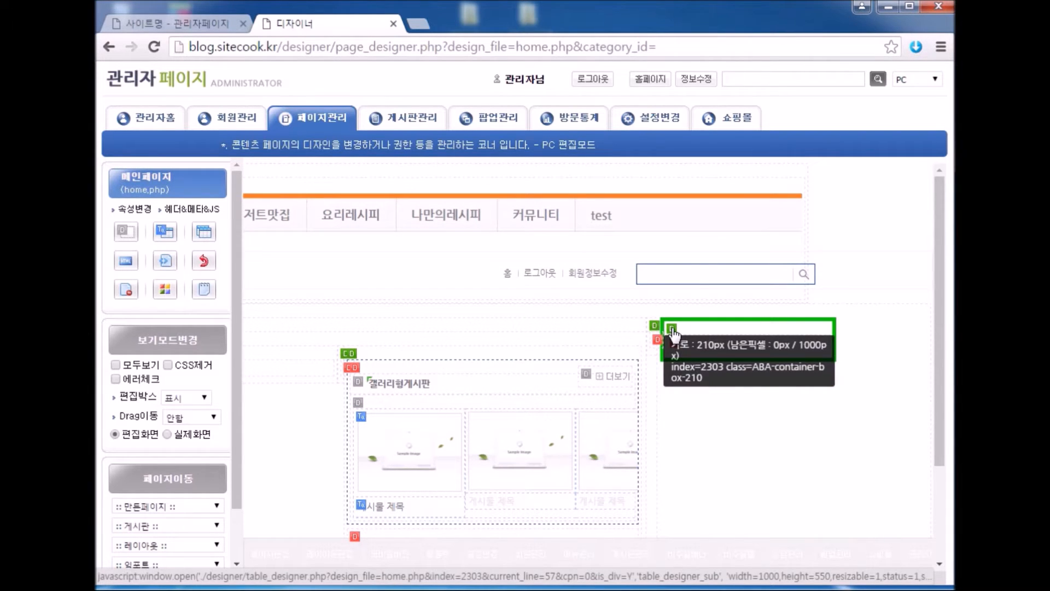
- Paste the copied login box inside (안쪽) the 210px container box of the sidebar column
{"action": "left_click", "coordinate": [673, 331]}
{"action": "mouse_move", "coordinate": [711, 280]}
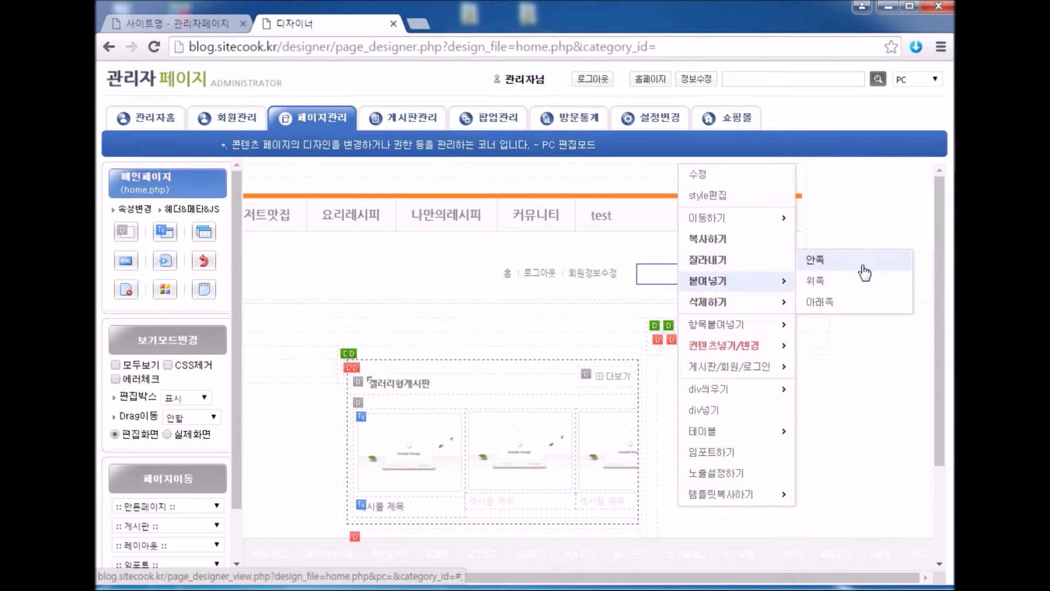
{"action": "left_click", "coordinate": [862, 267]}
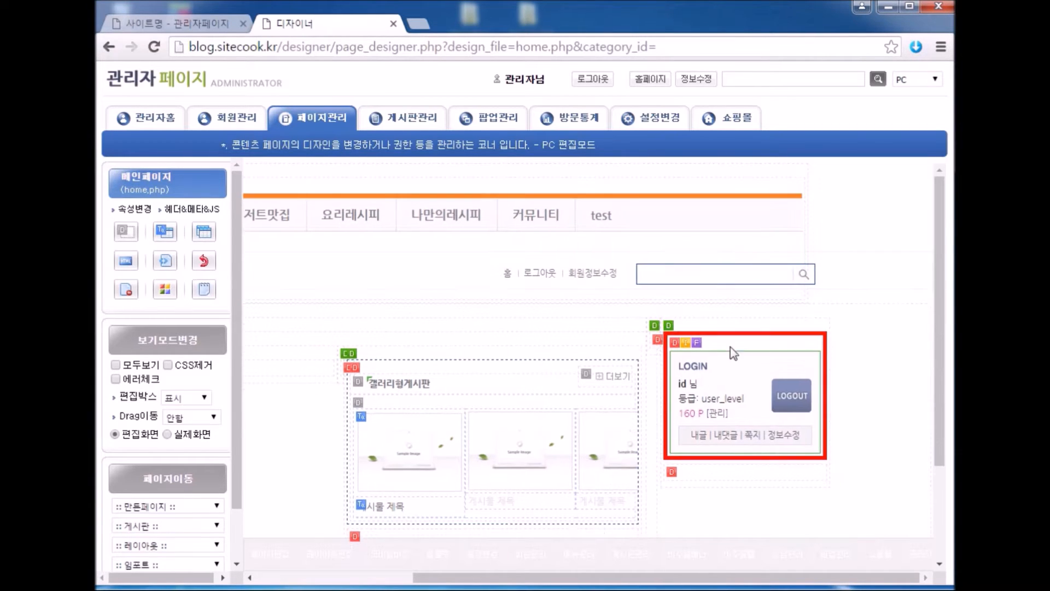
- Copy the [공지글 강조 스타일] board content box from the 나) 게시판 > B. 텍스트형 template set
{"action": "right_click", "coordinate": [673, 345]}
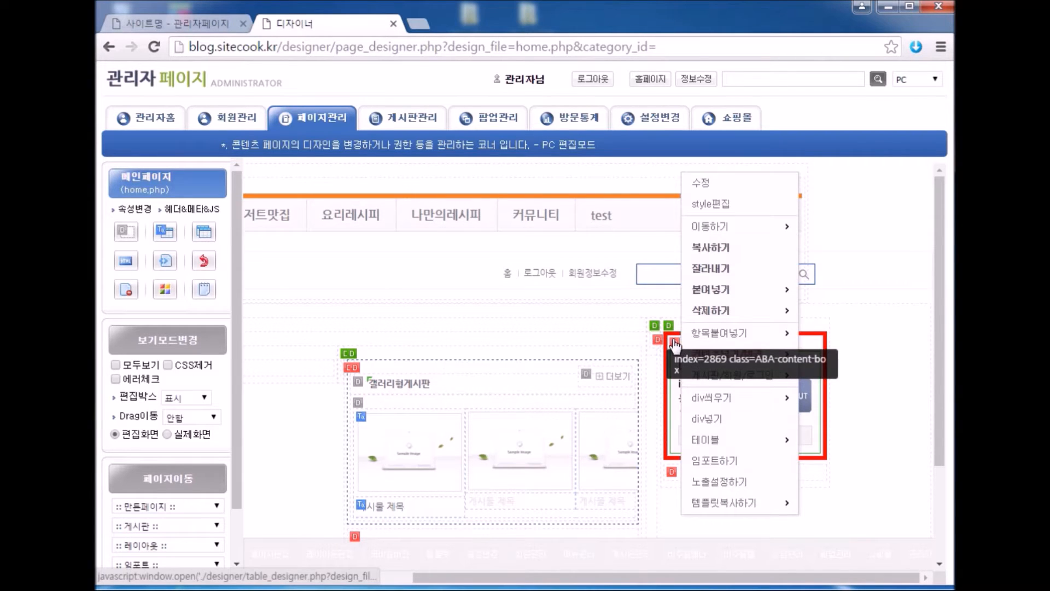
{"action": "mouse_move", "coordinate": [733, 515]}
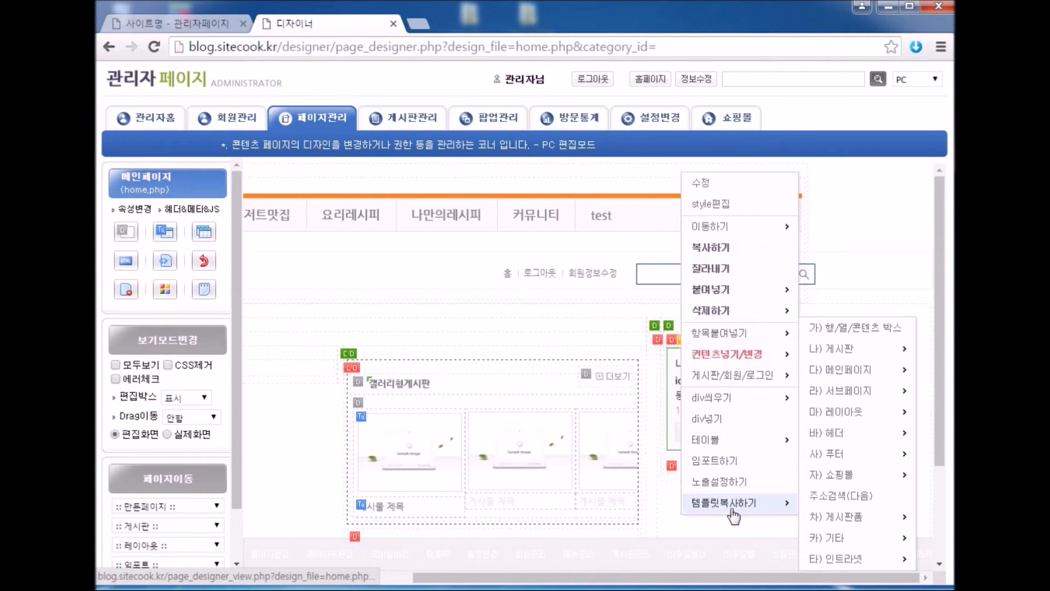
{"action": "mouse_move", "coordinate": [838, 358]}
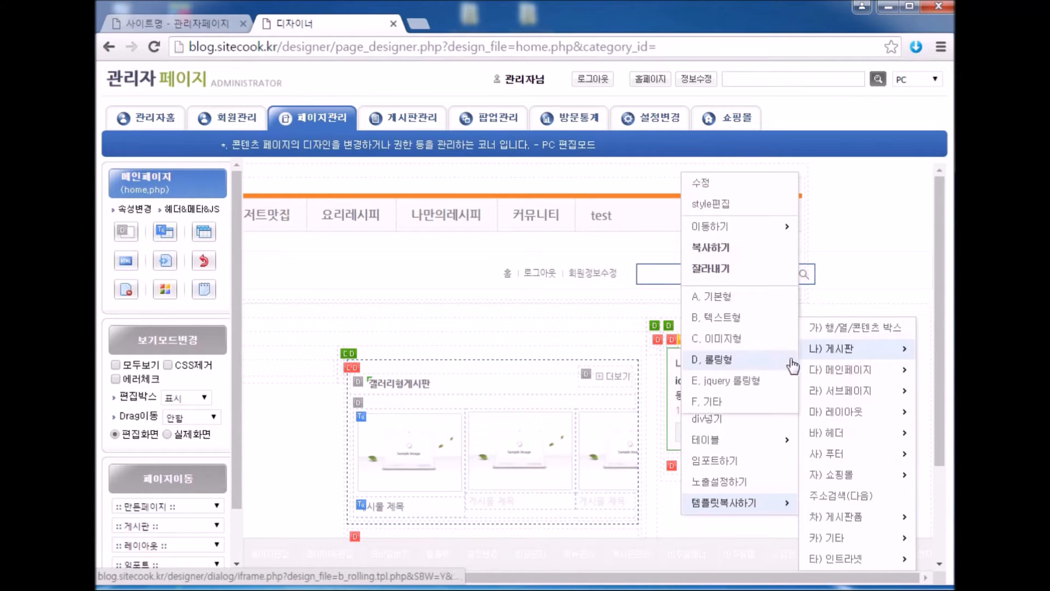
{"action": "left_click", "coordinate": [728, 325]}
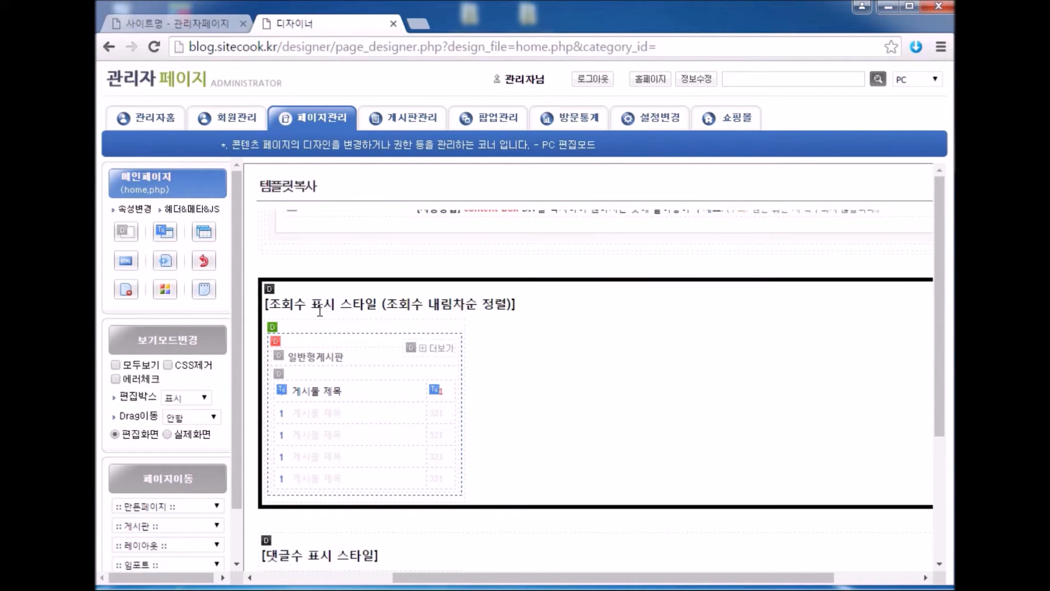
{"action": "scroll", "coordinate": [320, 310], "scroll_direction": "down", "scroll_amount": 1}
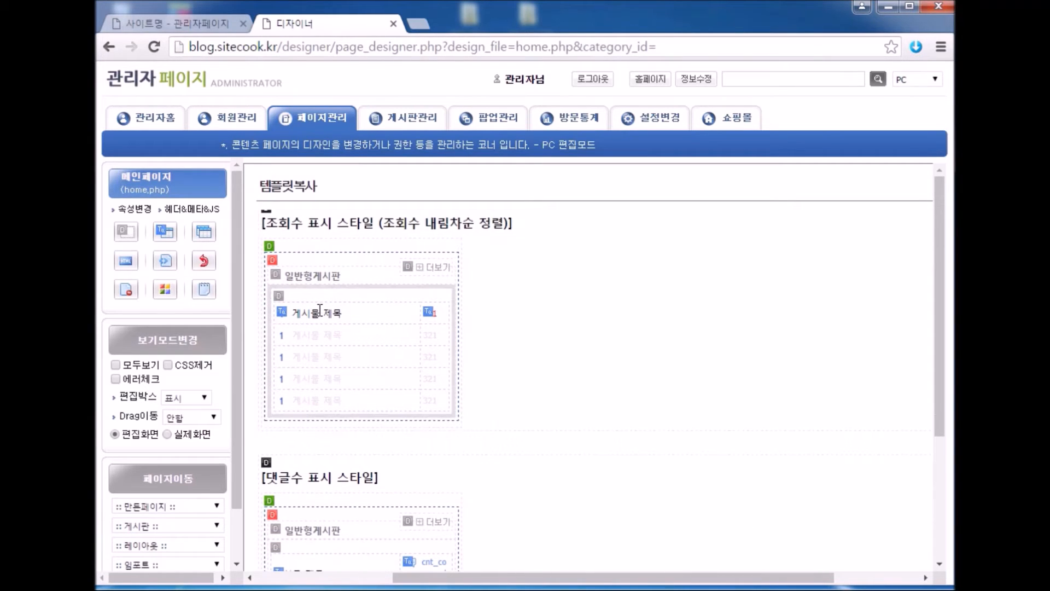
{"action": "scroll", "coordinate": [320, 309], "scroll_direction": "down", "scroll_amount": 3}
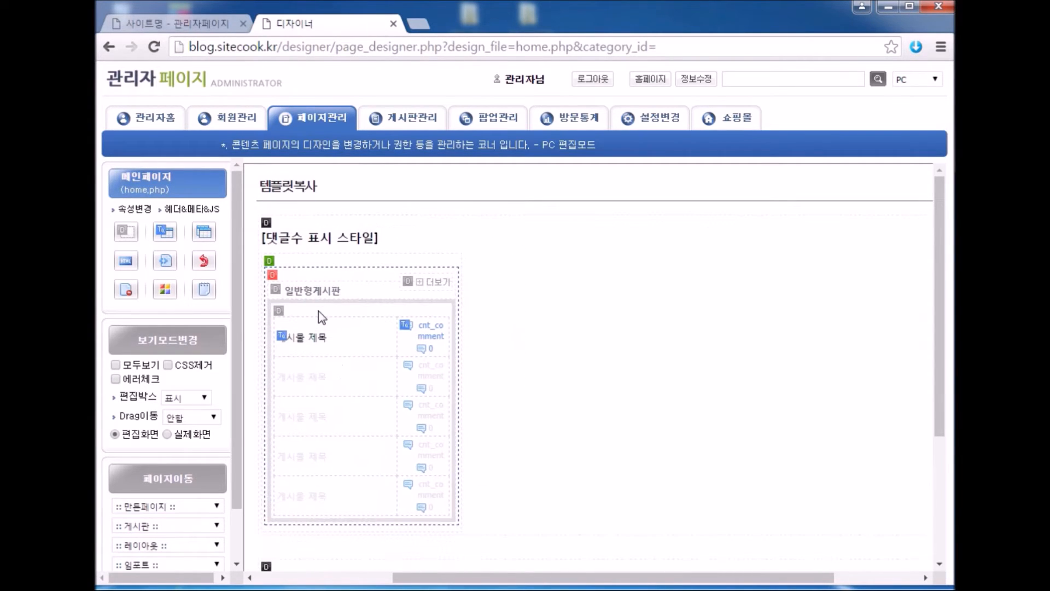
{"action": "scroll", "coordinate": [318, 311], "scroll_direction": "down", "scroll_amount": 4}
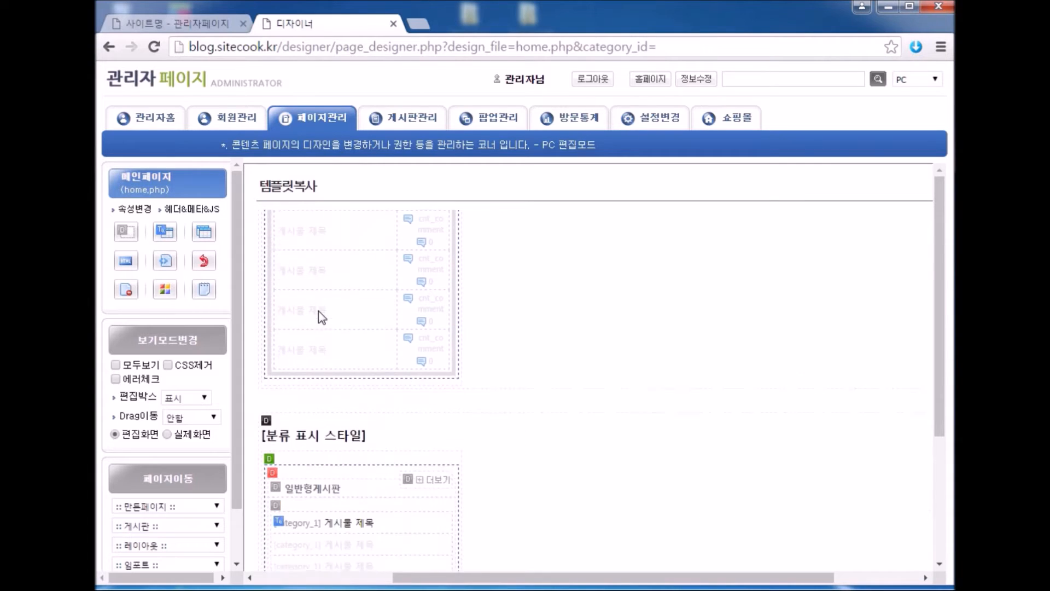
{"action": "scroll", "coordinate": [319, 311], "scroll_direction": "down", "scroll_amount": 4}
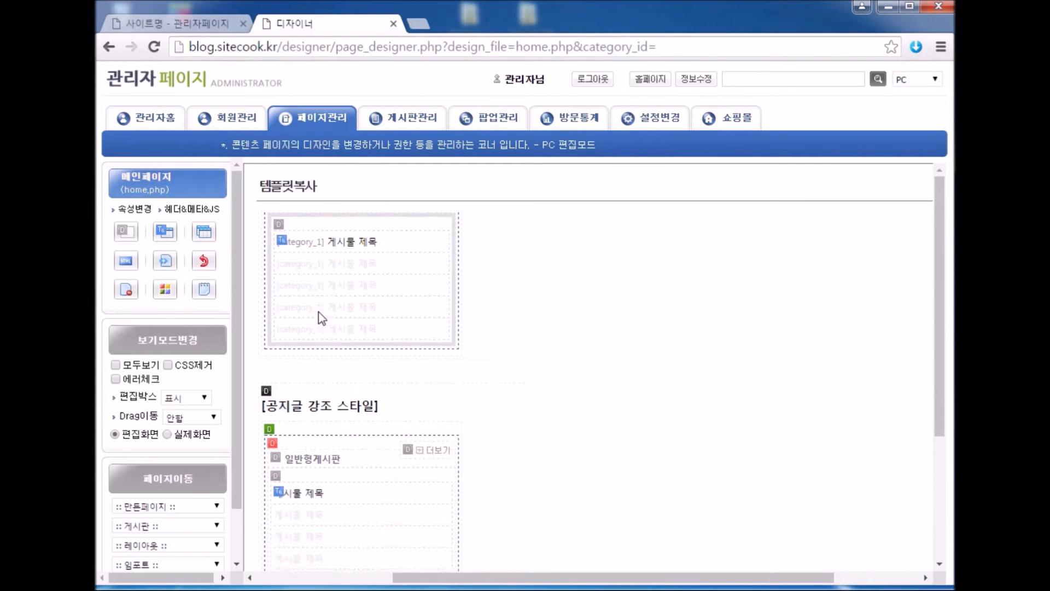
{"action": "scroll", "coordinate": [320, 311], "scroll_direction": "up", "scroll_amount": 1}
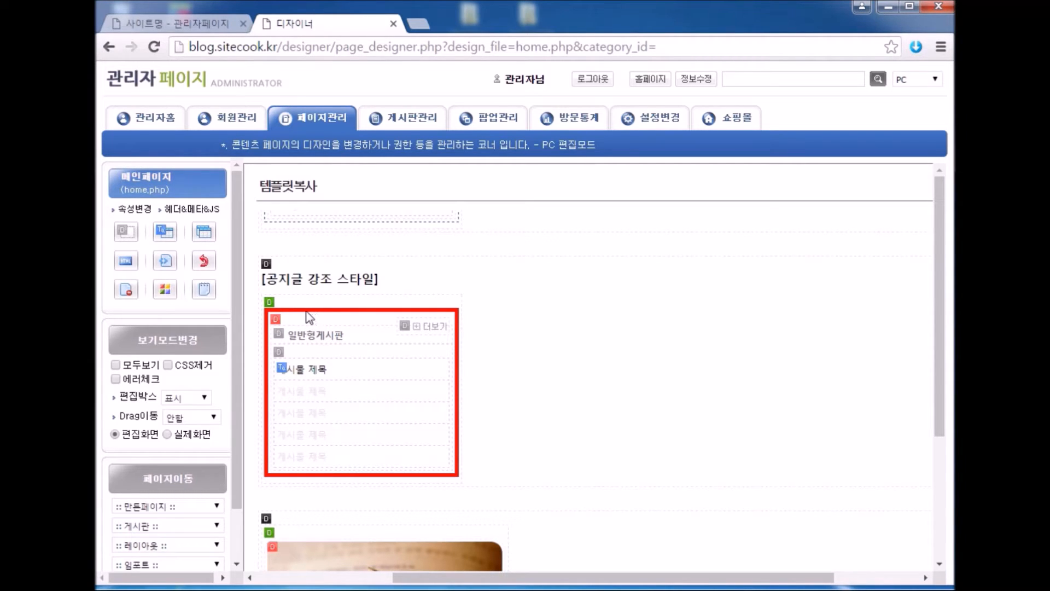
{"action": "left_click", "coordinate": [276, 323]}
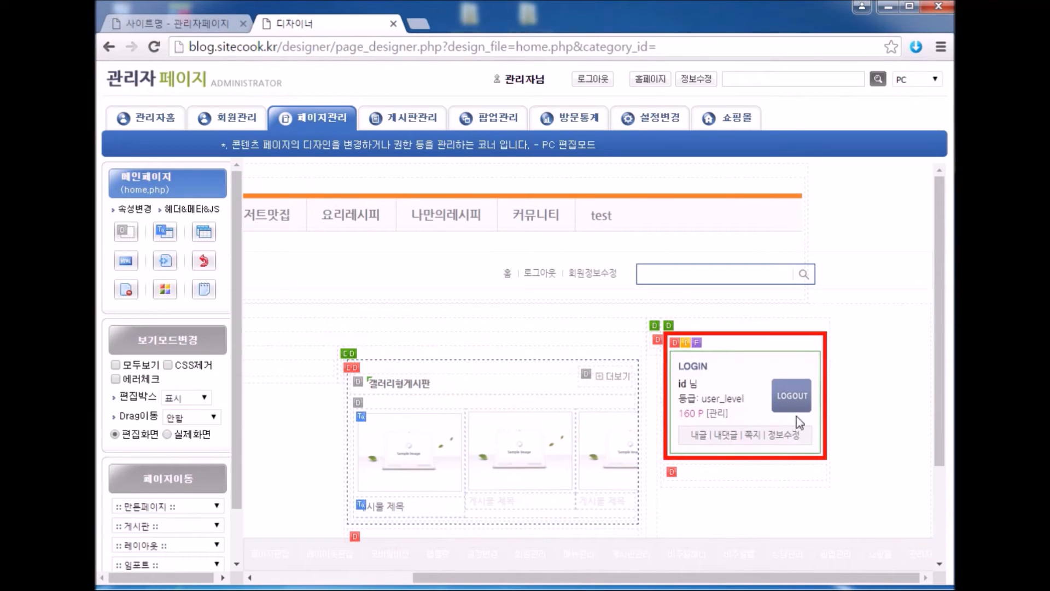
- Paste the copied text board below (아래쪽) the login box in the sidebar column
{"action": "left_click", "coordinate": [677, 344]}
{"action": "mouse_move", "coordinate": [755, 301]}
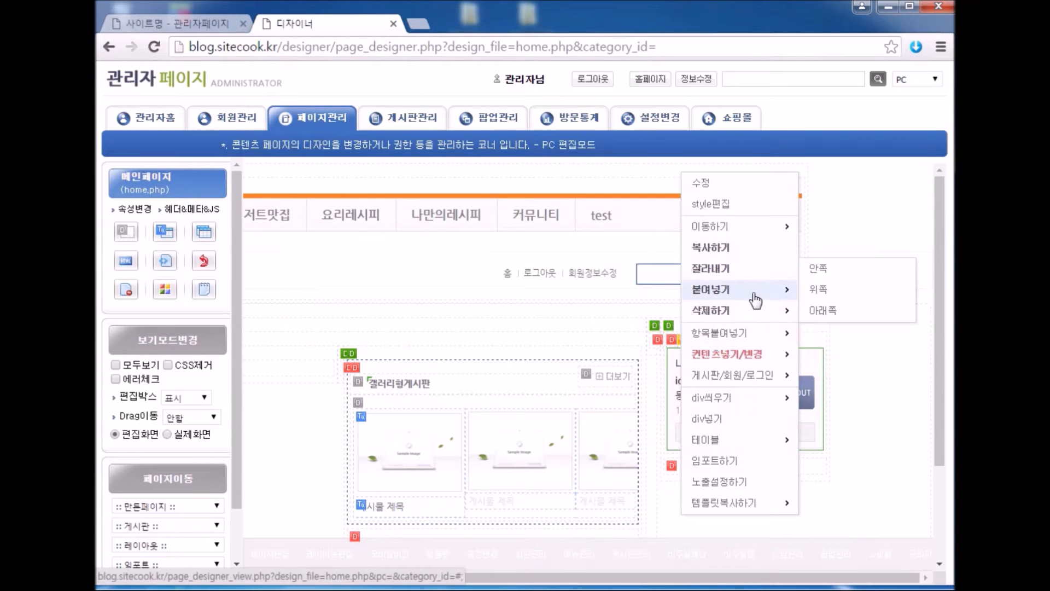
{"action": "left_click", "coordinate": [843, 323]}
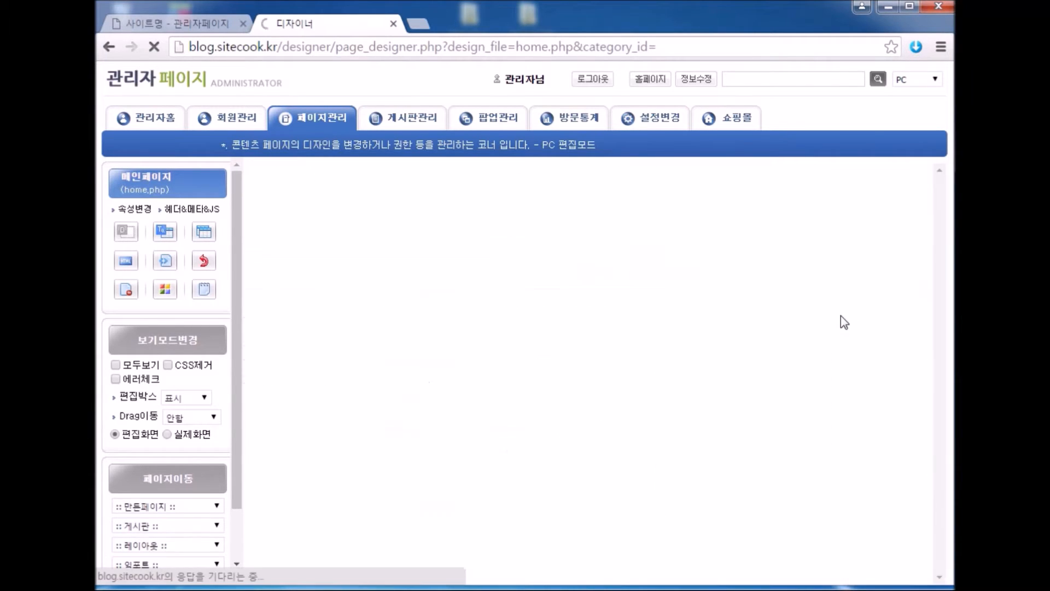
{"action": "scroll", "coordinate": [842, 317], "scroll_direction": "down", "scroll_amount": 3}
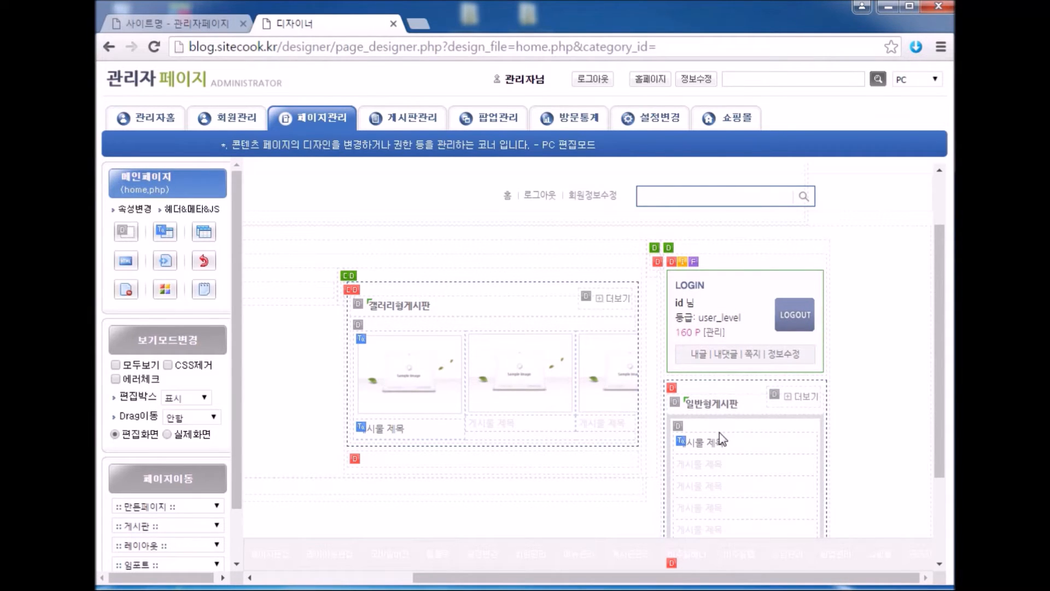
- Review the main page layout slide, end the slide show and close the 메인구성 presentation without saving changes
{"action": "scroll", "coordinate": [721, 438], "scroll_direction": "down", "scroll_amount": 1}
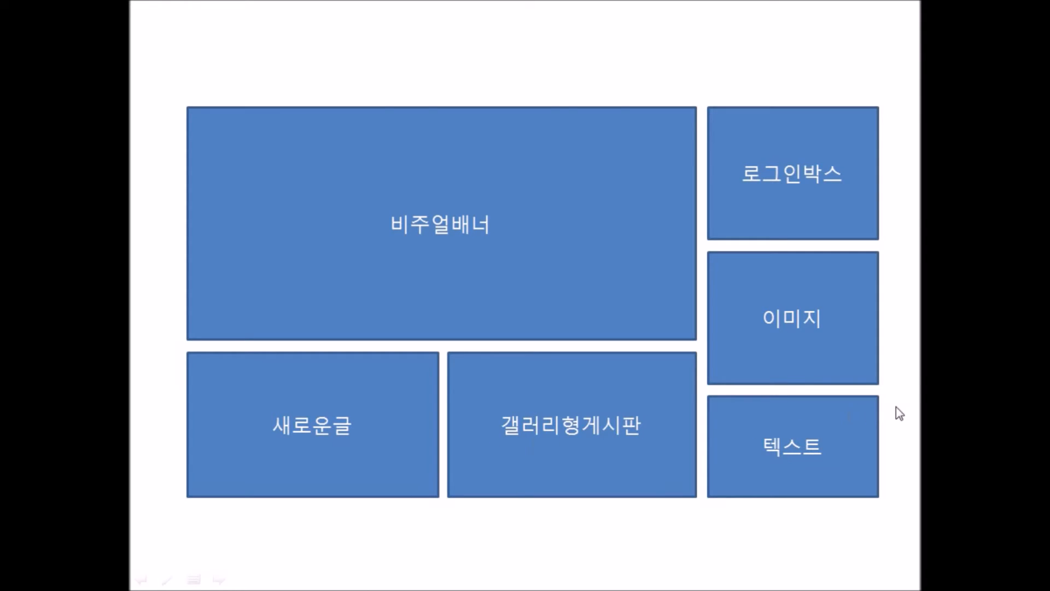
{"action": "left_click", "coordinate": [817, 444]}
{"action": "left_click", "coordinate": [481, 387]}
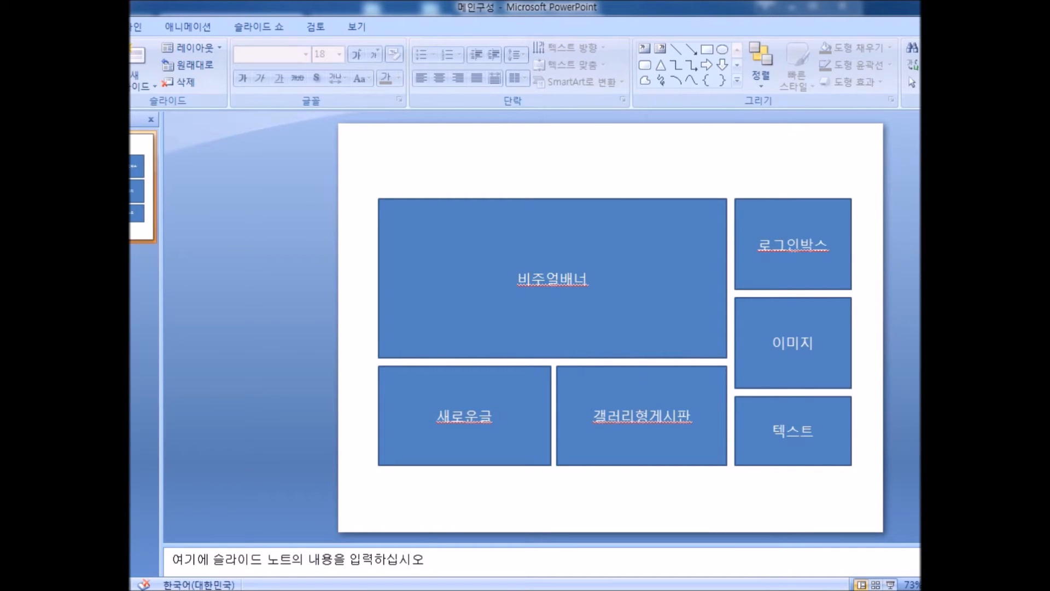
{"action": "key", "text": "alt+F4"}
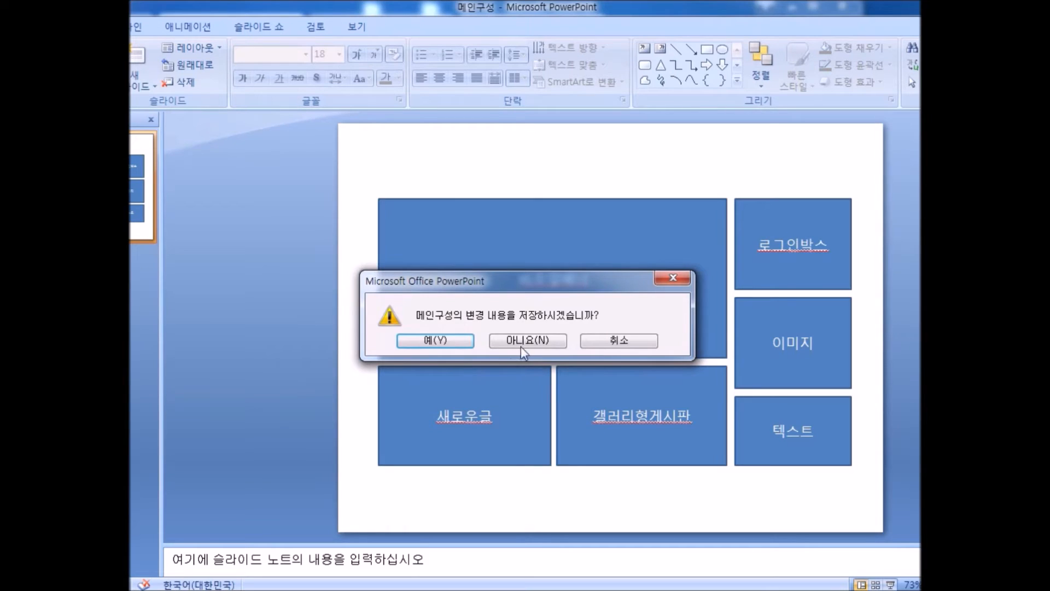
{"action": "left_click", "coordinate": [523, 340]}
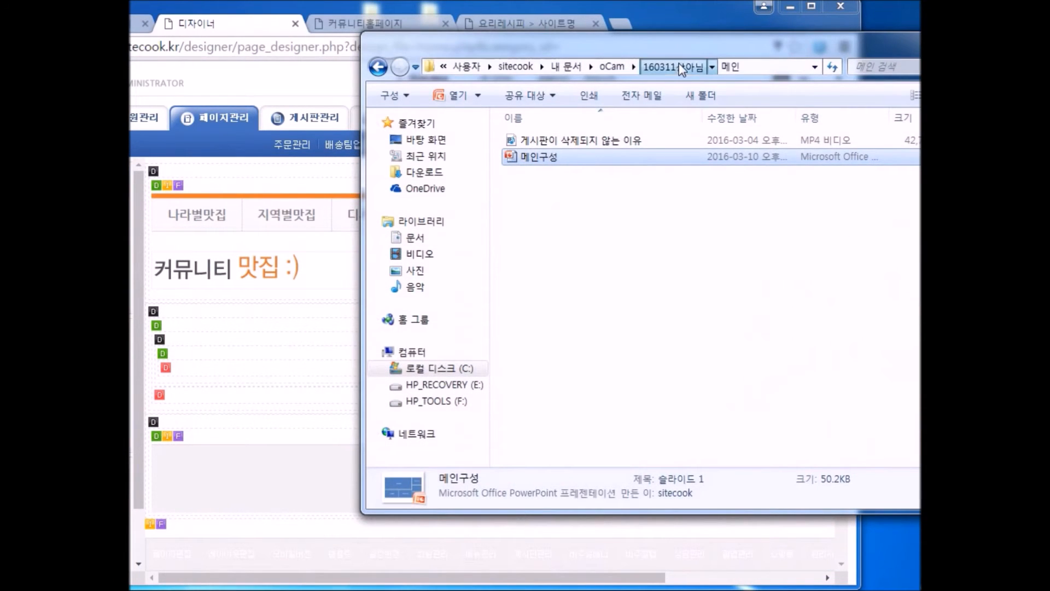
{"action": "left_click", "coordinate": [681, 67]}
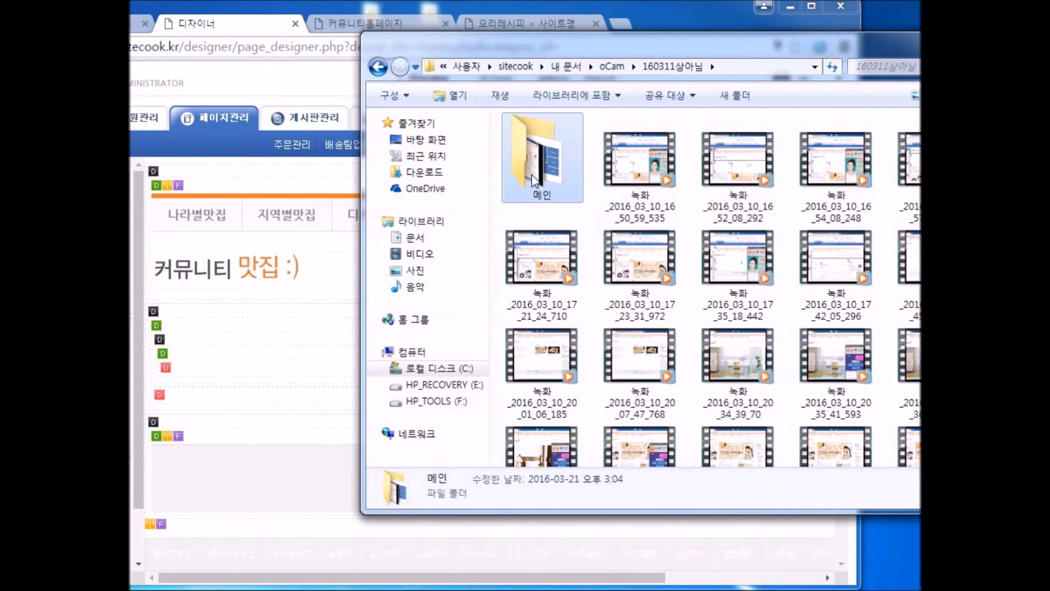
{"action": "scroll", "coordinate": [672, 257], "scroll_direction": "down", "scroll_amount": 1}
{"action": "scroll", "coordinate": [672, 257], "scroll_direction": "up", "scroll_amount": 1}
{"action": "double_click", "coordinate": [566, 187]}
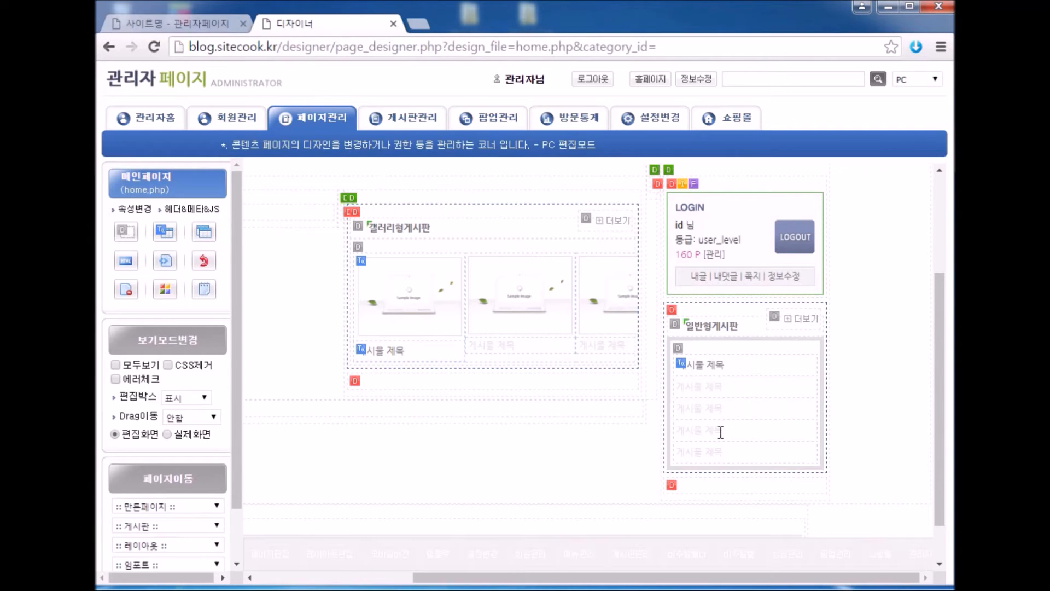
- Open the community homepage from the admin page to check the placed boards and login box, and return to the designer
{"action": "left_click", "coordinate": [651, 82]}
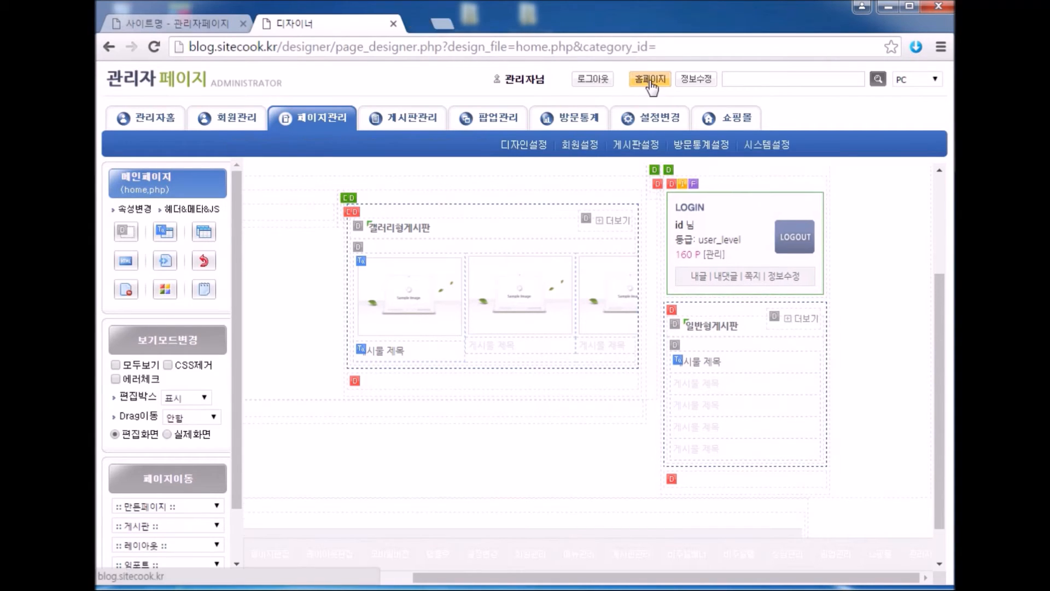
{"action": "left_click", "coordinate": [498, 24]}
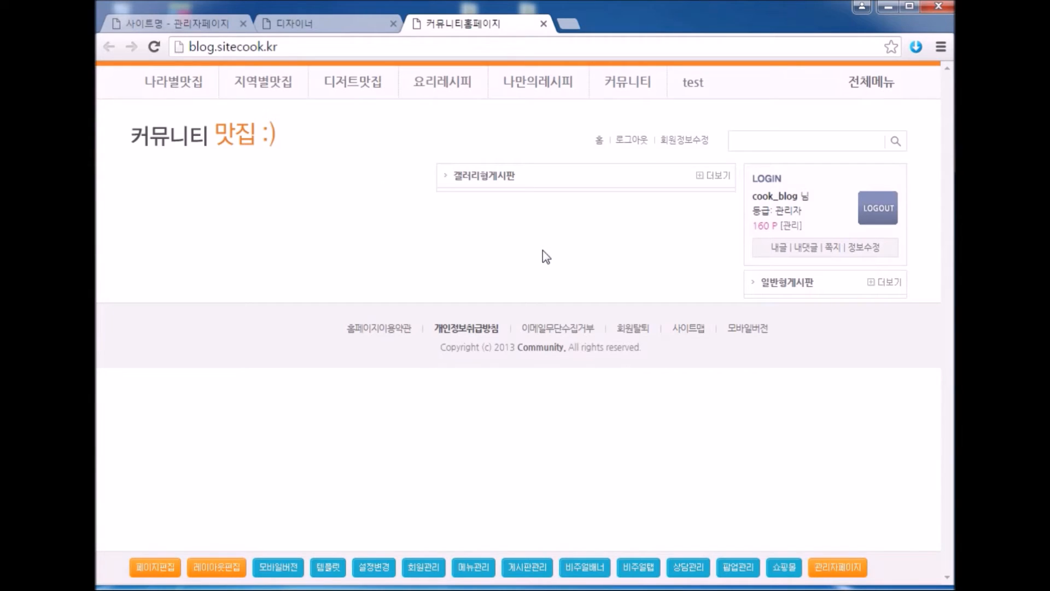
{"action": "left_click", "coordinate": [339, 24]}
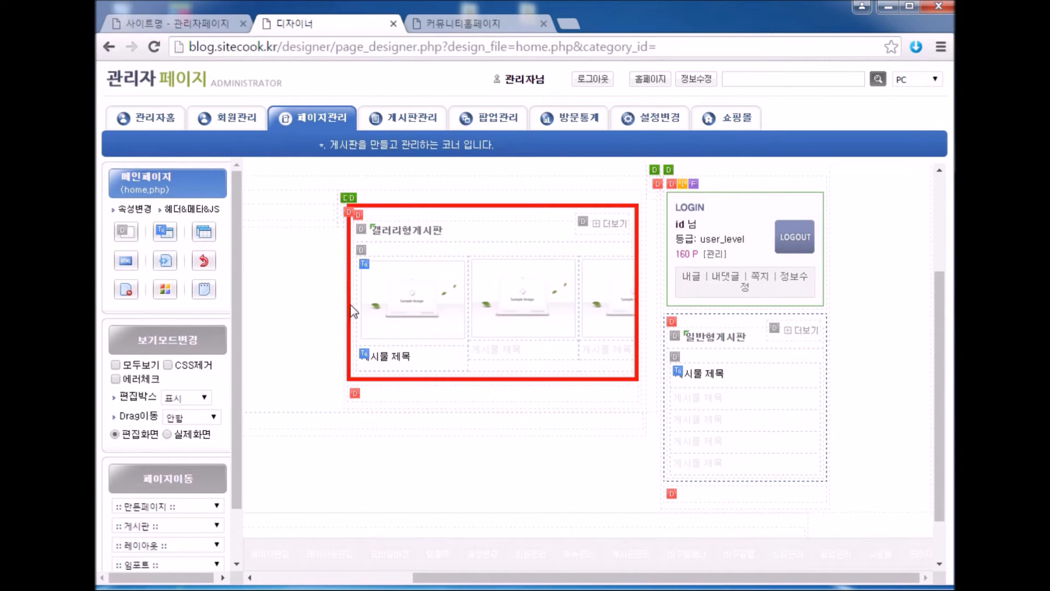
- In the gallery board's 게시판설정, change the source board to 나라별맛집 and apply it
{"action": "left_click", "coordinate": [357, 217]}
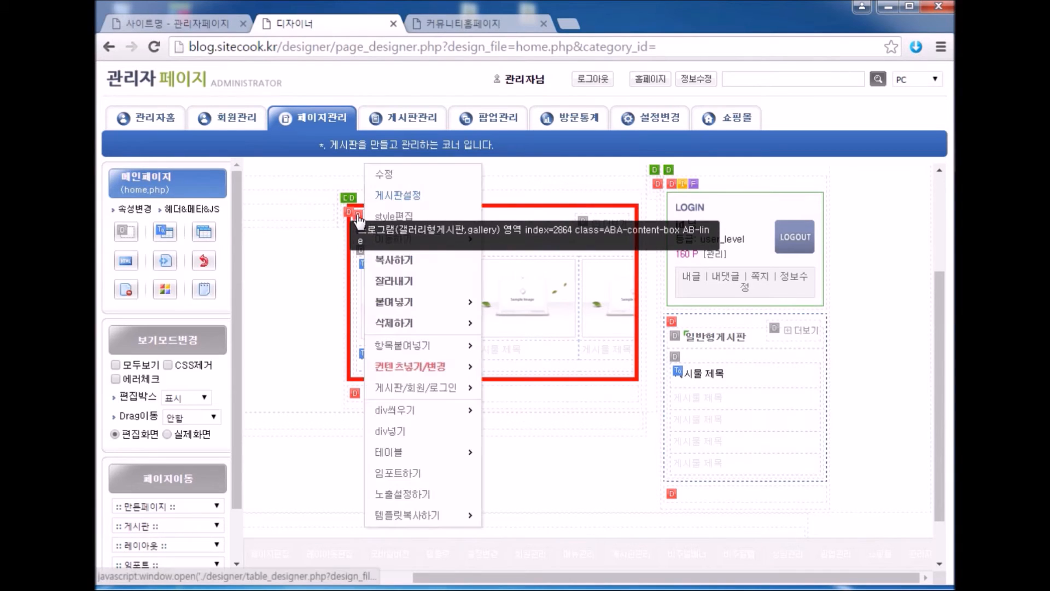
{"action": "left_click", "coordinate": [411, 202]}
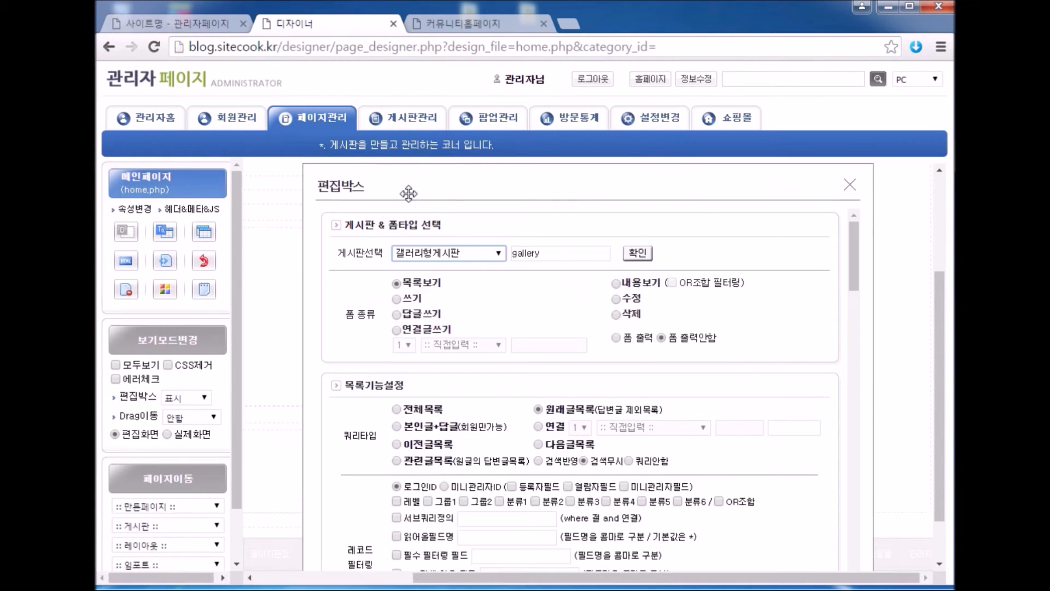
{"action": "left_click", "coordinate": [423, 257]}
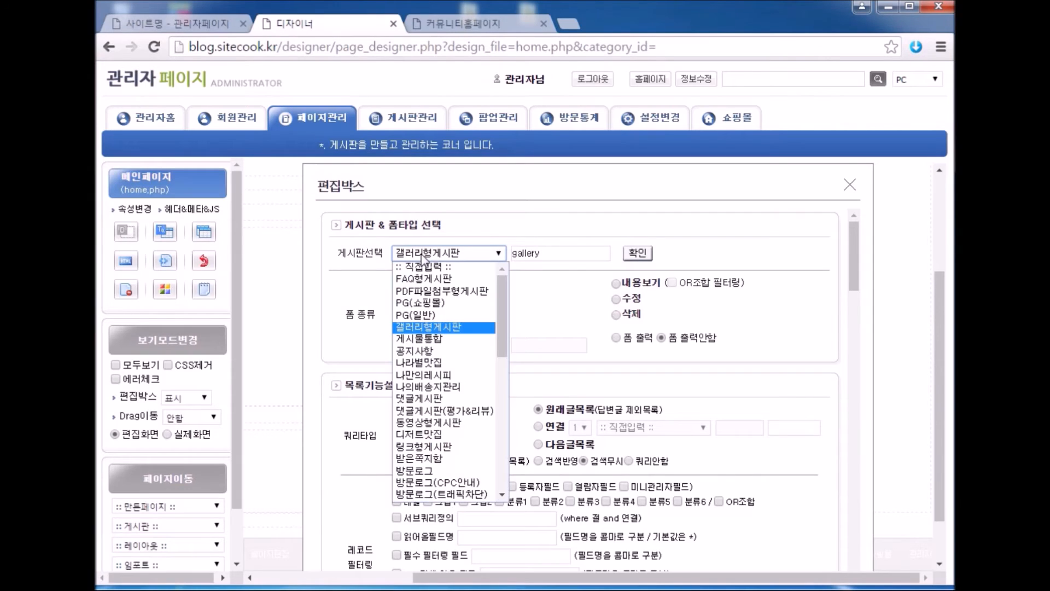
{"action": "left_click", "coordinate": [422, 365]}
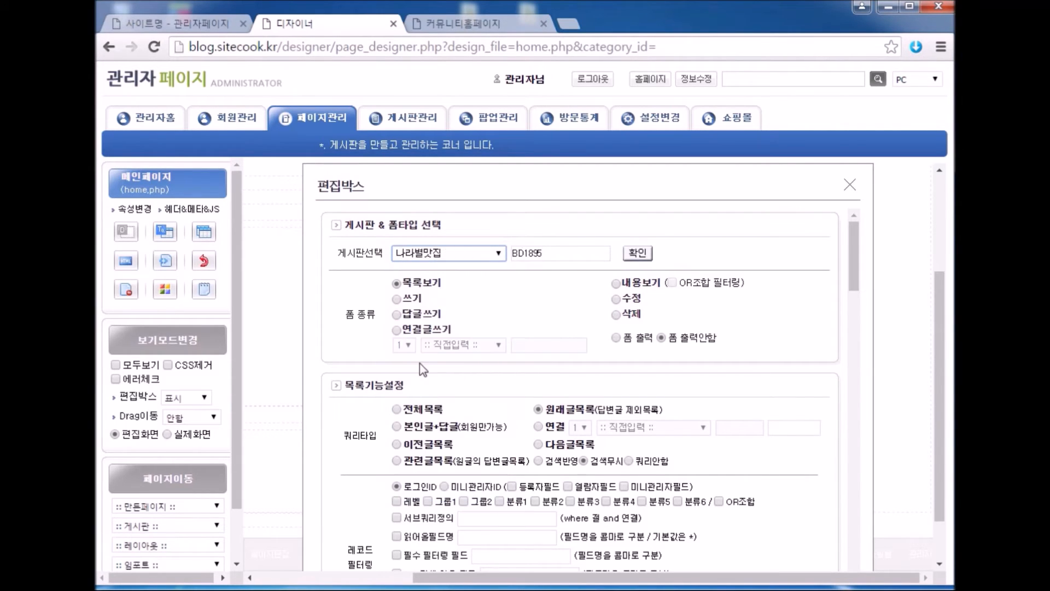
{"action": "left_click", "coordinate": [544, 309]}
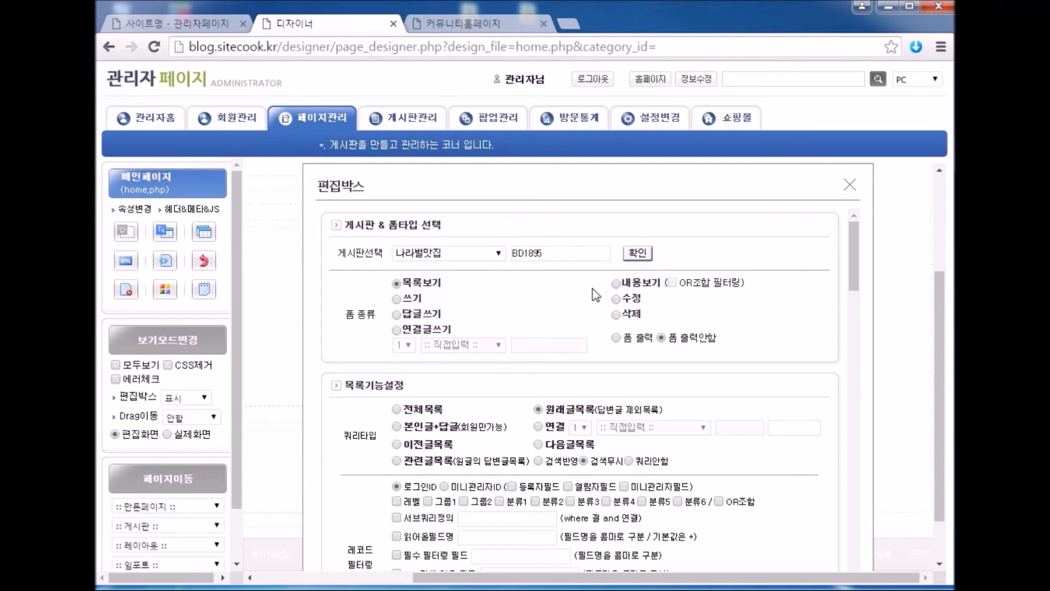
{"action": "left_click", "coordinate": [638, 254]}
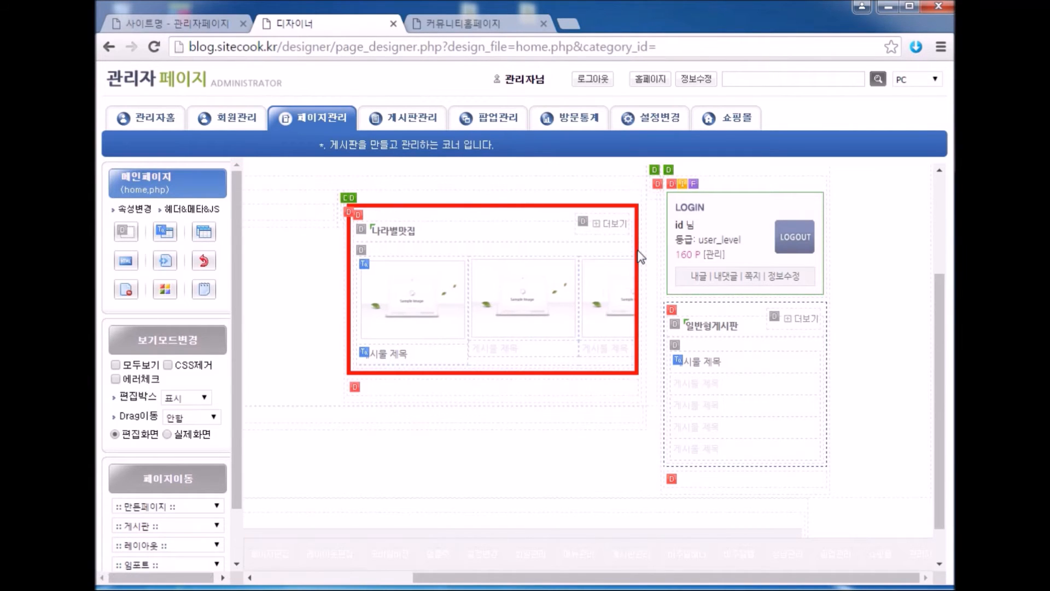
- Reload the community homepage to check the 나라별맛집 posts in the gallery box, and return to the designer
{"action": "left_click", "coordinate": [455, 25]}
{"action": "key", "text": "F5"}
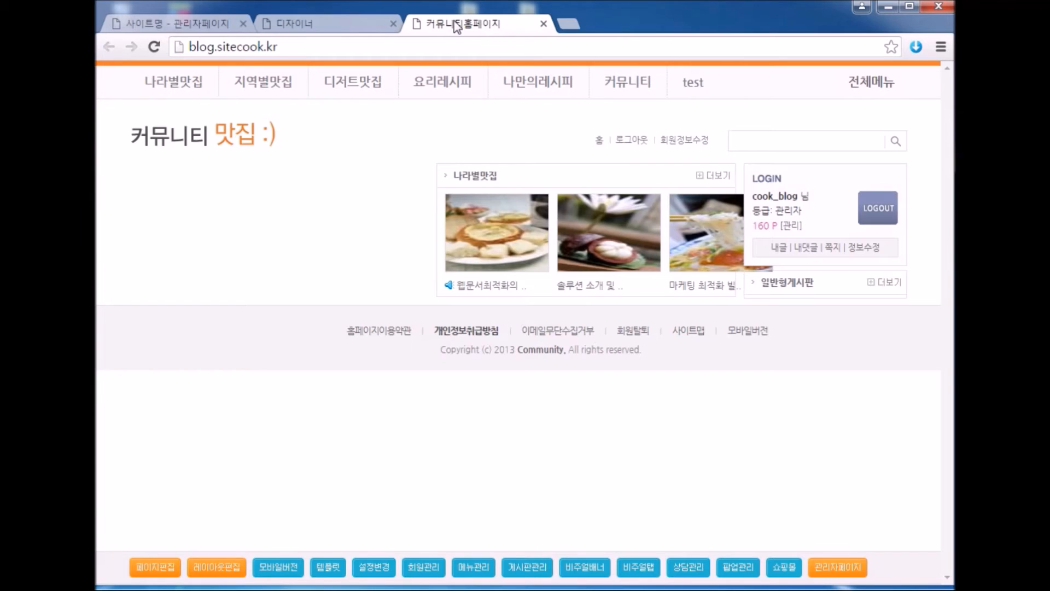
{"action": "left_click", "coordinate": [317, 27]}
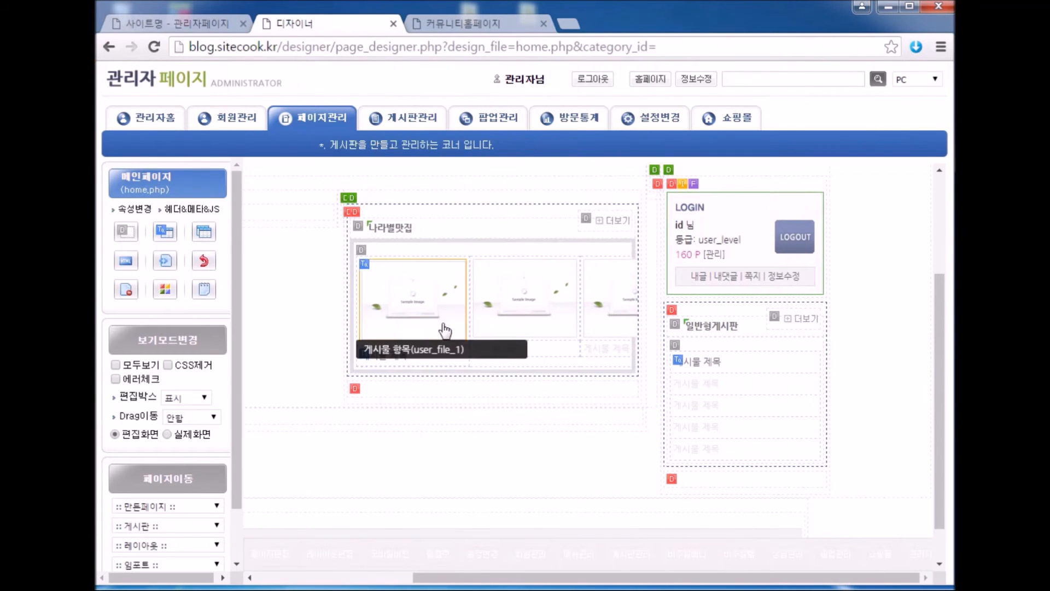
- In the 나라별맛집 gallery's board settings, set 게시물수 to 4 and 한줄개수 to 2, and apply them
{"action": "right_click", "coordinate": [357, 216]}
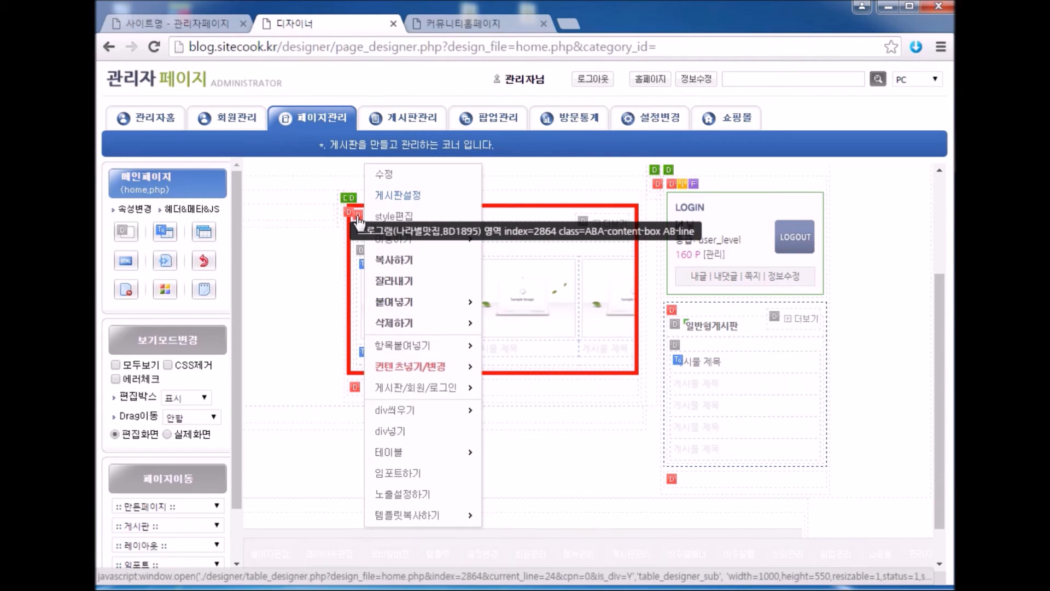
{"action": "left_click", "coordinate": [400, 197]}
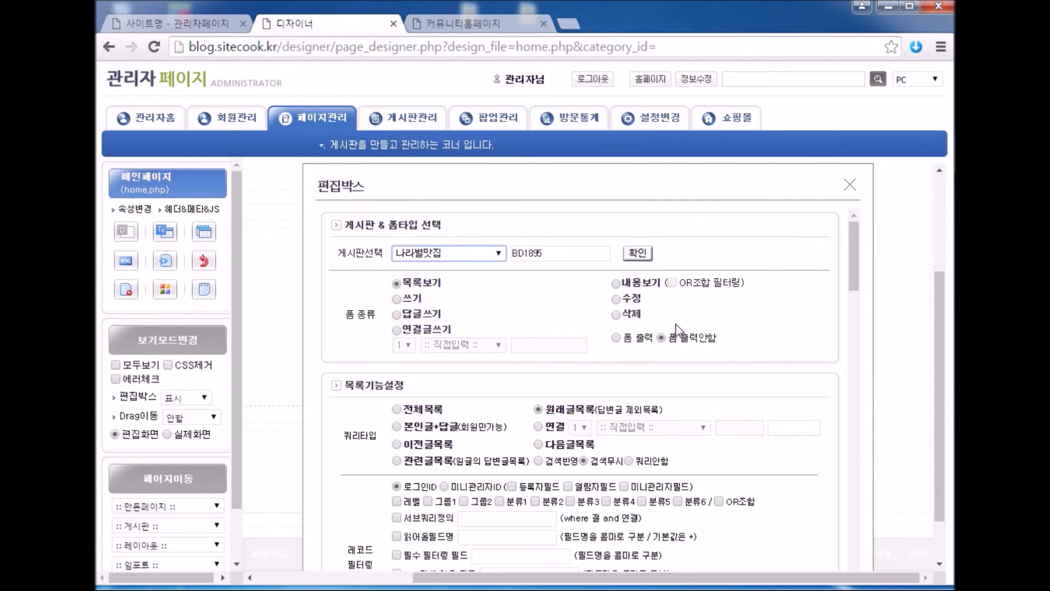
{"action": "scroll", "coordinate": [677, 329], "scroll_direction": "down", "scroll_amount": 8}
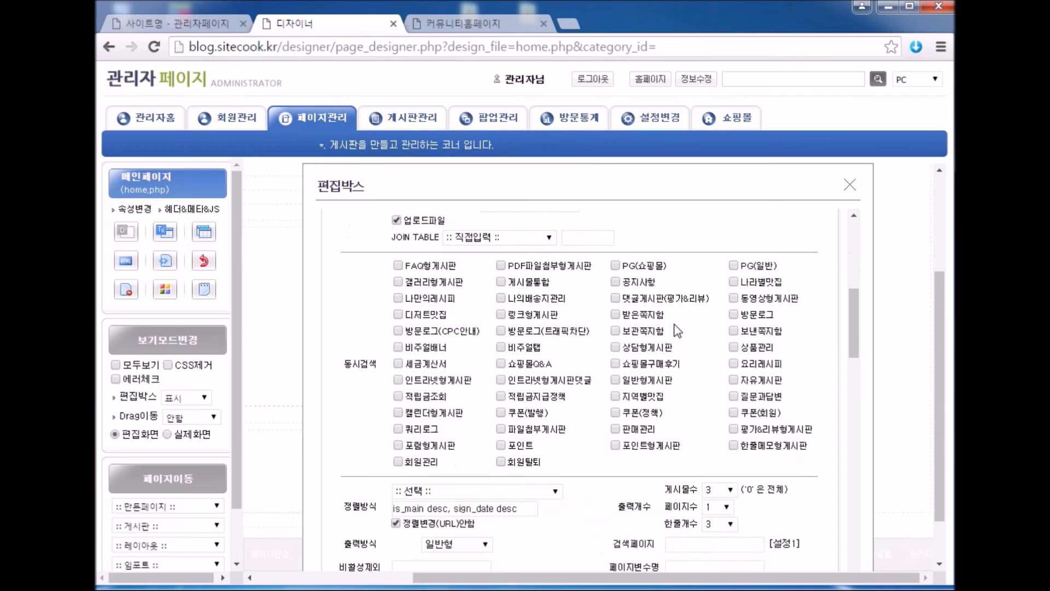
{"action": "scroll", "coordinate": [677, 330], "scroll_direction": "down", "scroll_amount": 3}
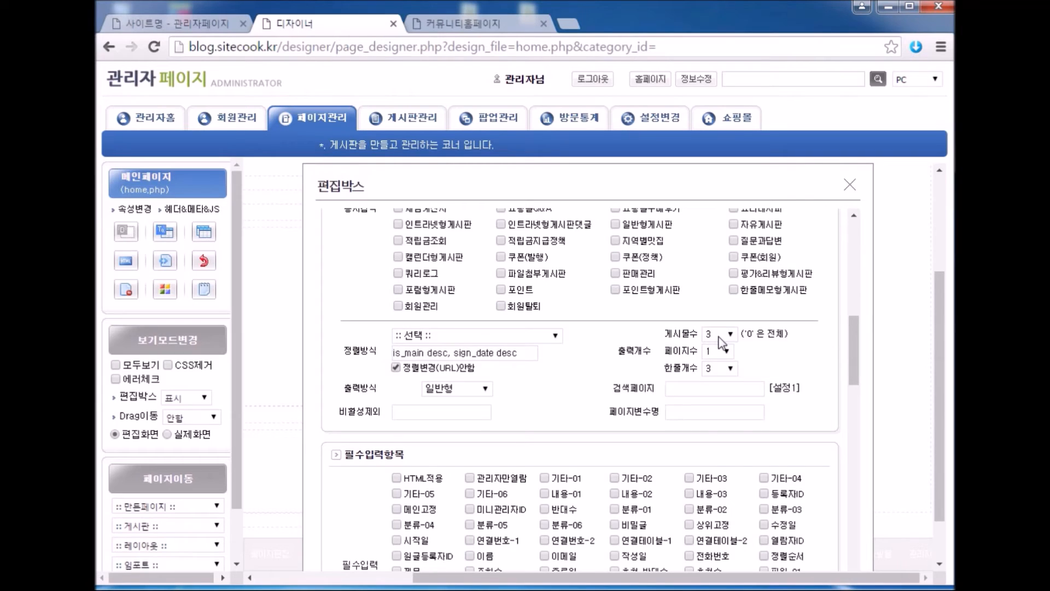
{"action": "left_click", "coordinate": [720, 336]}
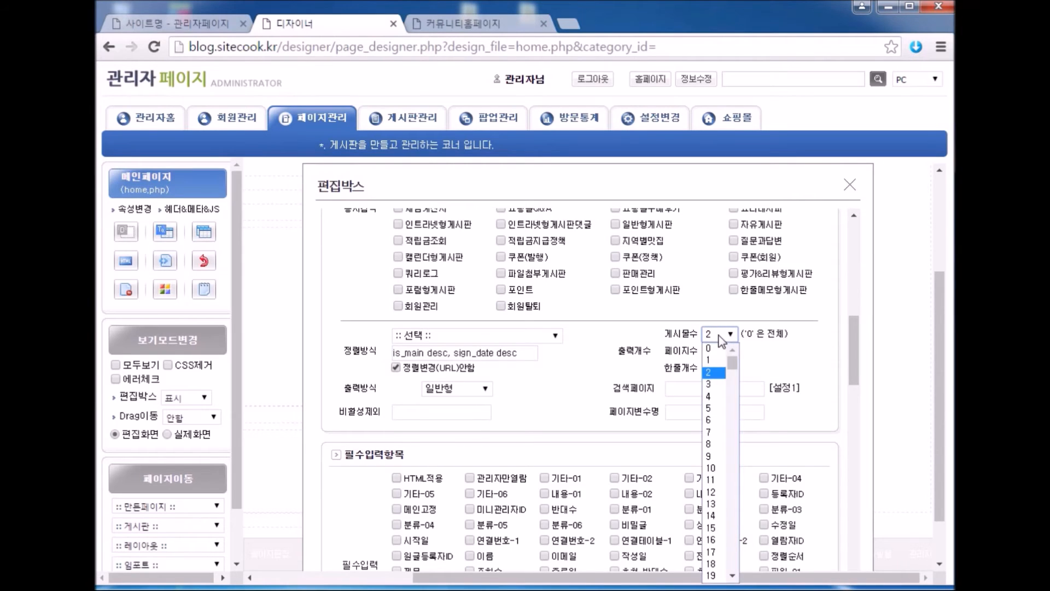
{"action": "left_click", "coordinate": [720, 398]}
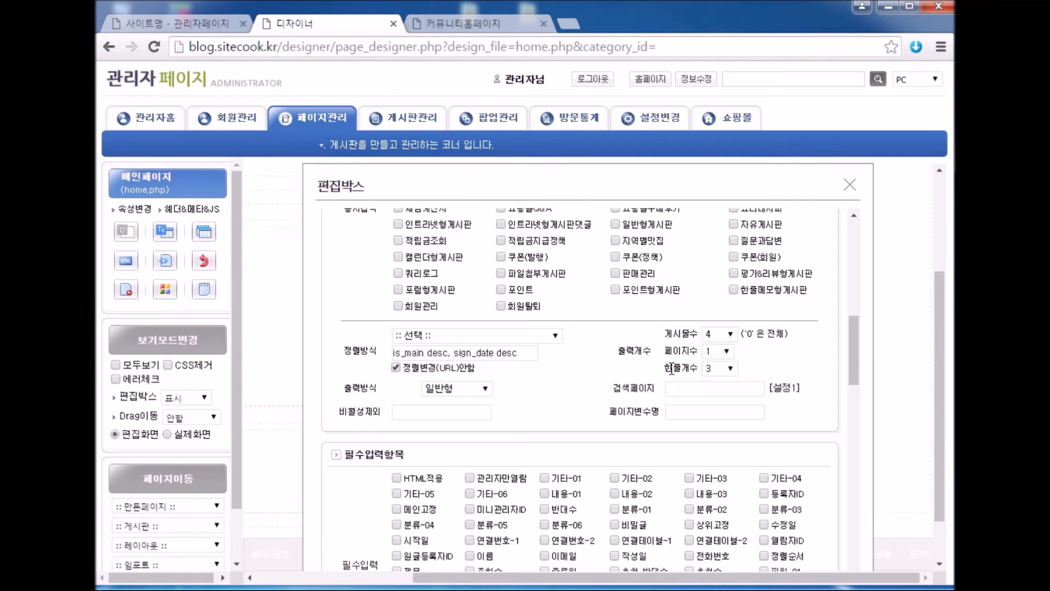
{"action": "left_click", "coordinate": [712, 371]}
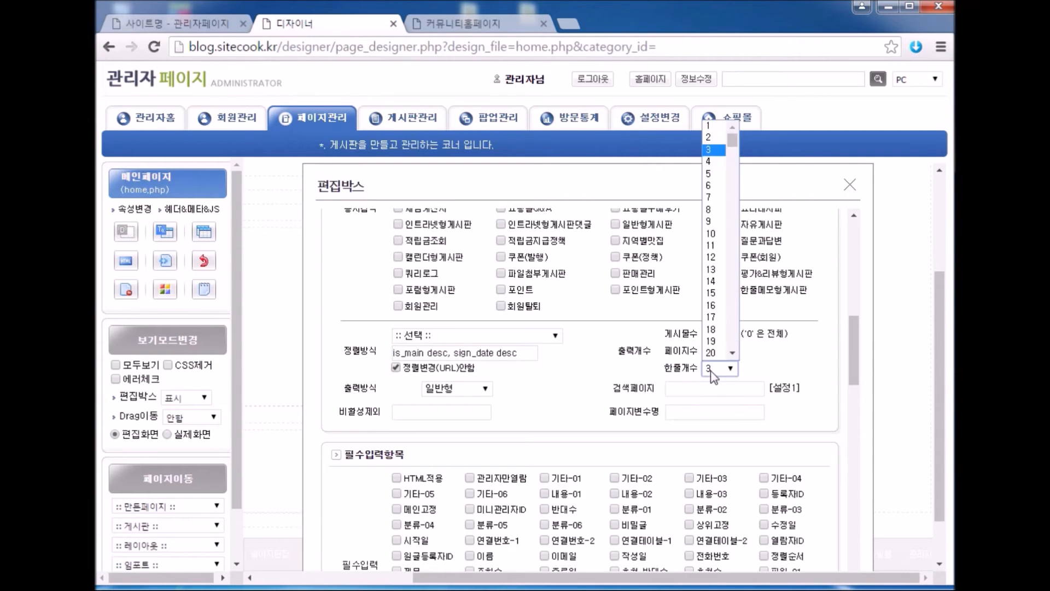
{"action": "left_click", "coordinate": [711, 139]}
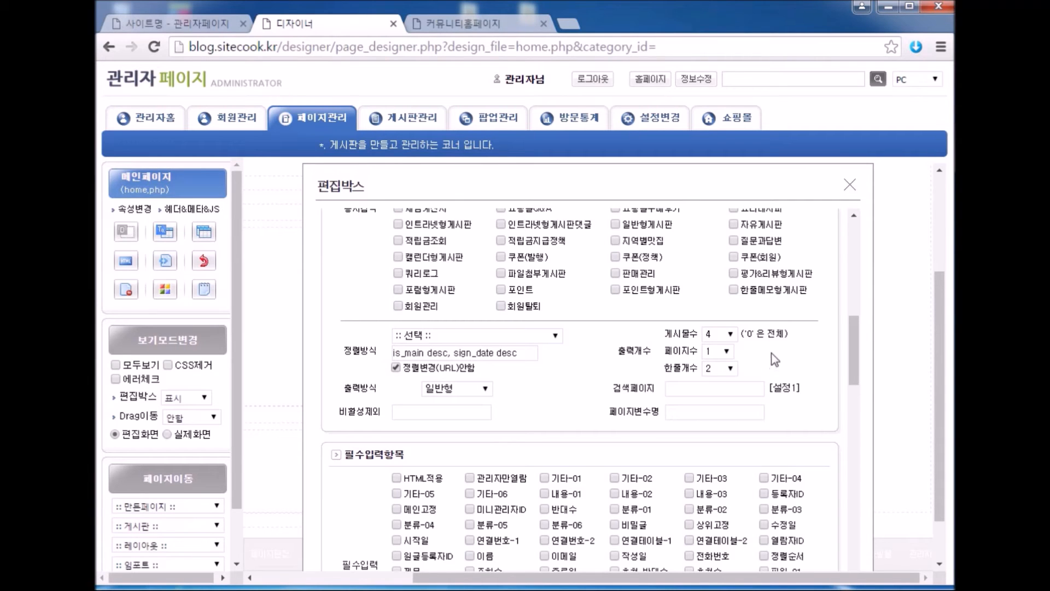
{"action": "scroll", "coordinate": [779, 391], "scroll_direction": "down", "scroll_amount": 10}
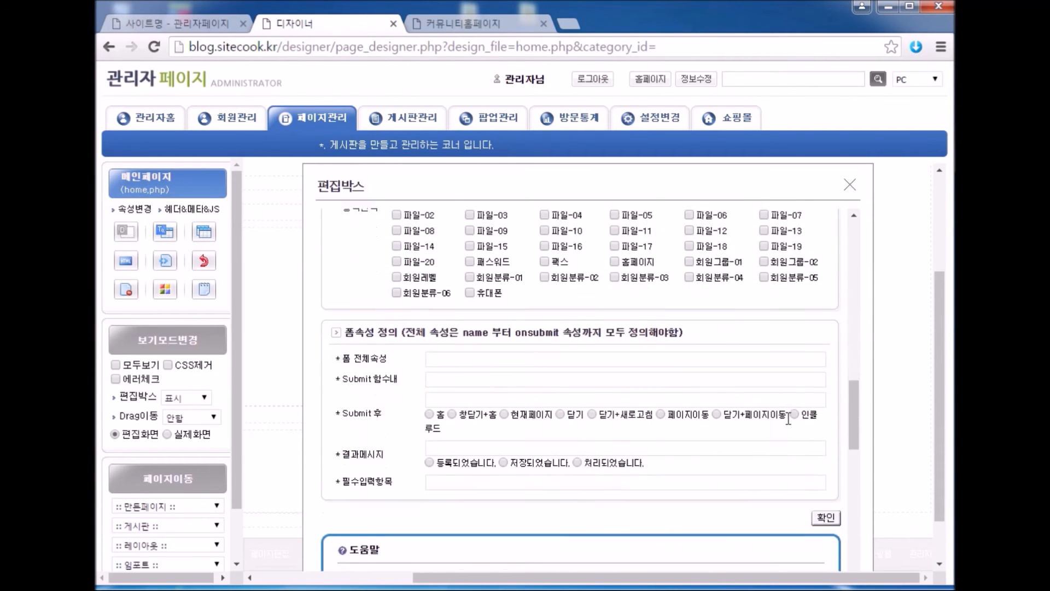
{"action": "scroll", "coordinate": [788, 419], "scroll_direction": "down", "scroll_amount": 3}
{"action": "left_click", "coordinate": [826, 346]}
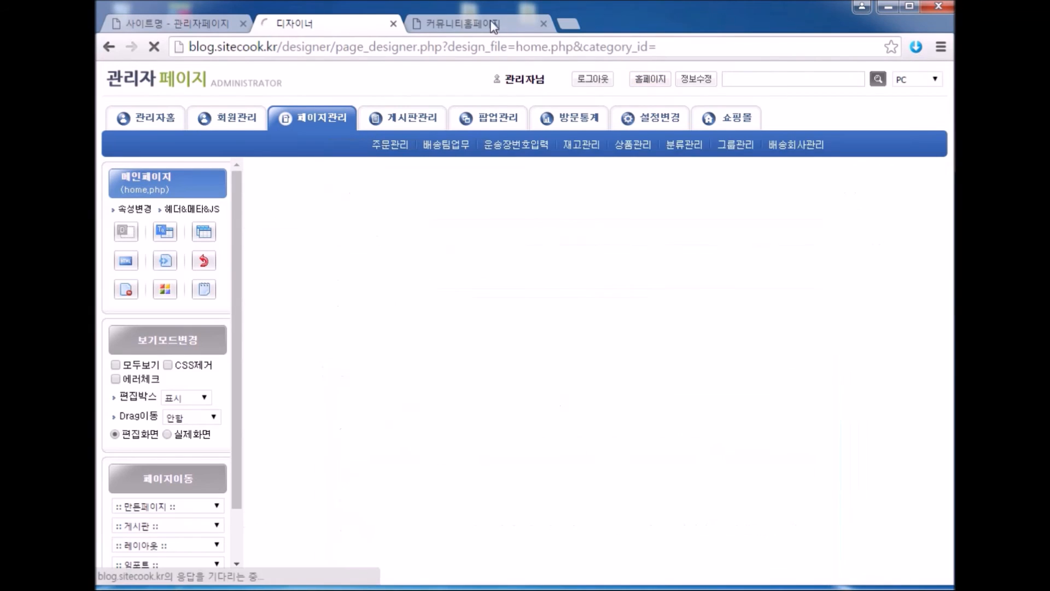
- Reload the community homepage to check the gallery's two-per-row arrangement, and return to the designer
{"action": "left_click", "coordinate": [497, 26]}
{"action": "key", "text": "F5"}
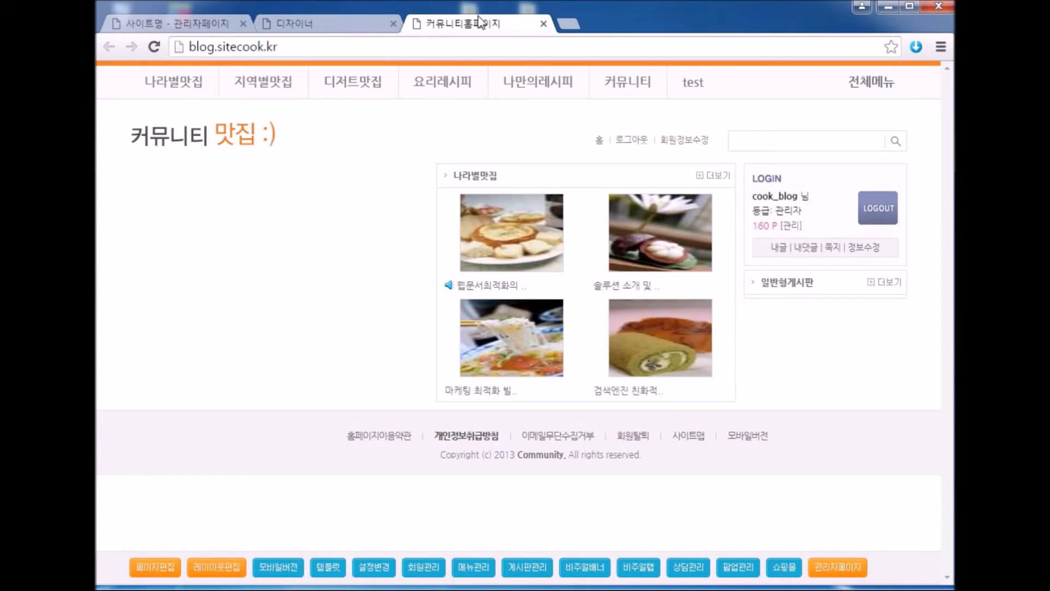
{"action": "left_click", "coordinate": [327, 27]}
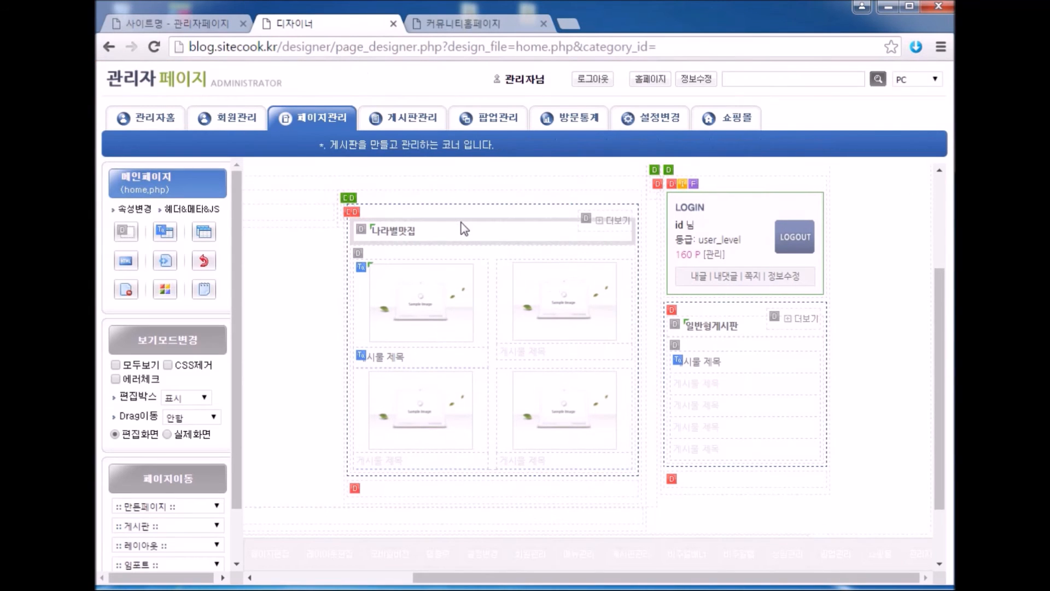
- Edit the gallery's first attached-image item (첨부파일01), set its image width to 170 and apply the change
{"action": "right_click", "coordinate": [446, 297]}
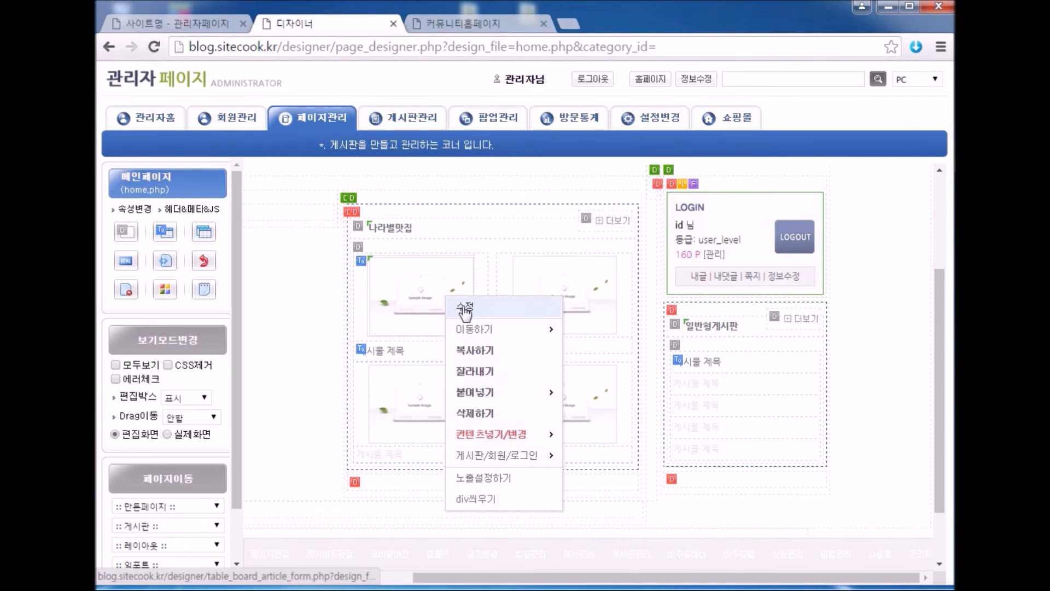
{"action": "left_click", "coordinate": [465, 309]}
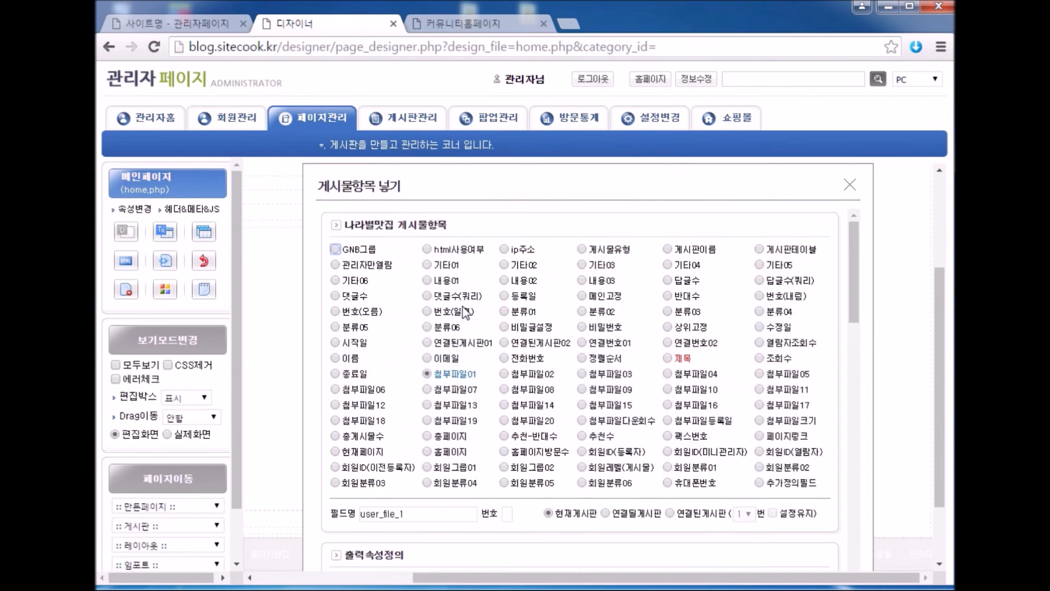
{"action": "scroll", "coordinate": [465, 311], "scroll_direction": "down", "scroll_amount": 6}
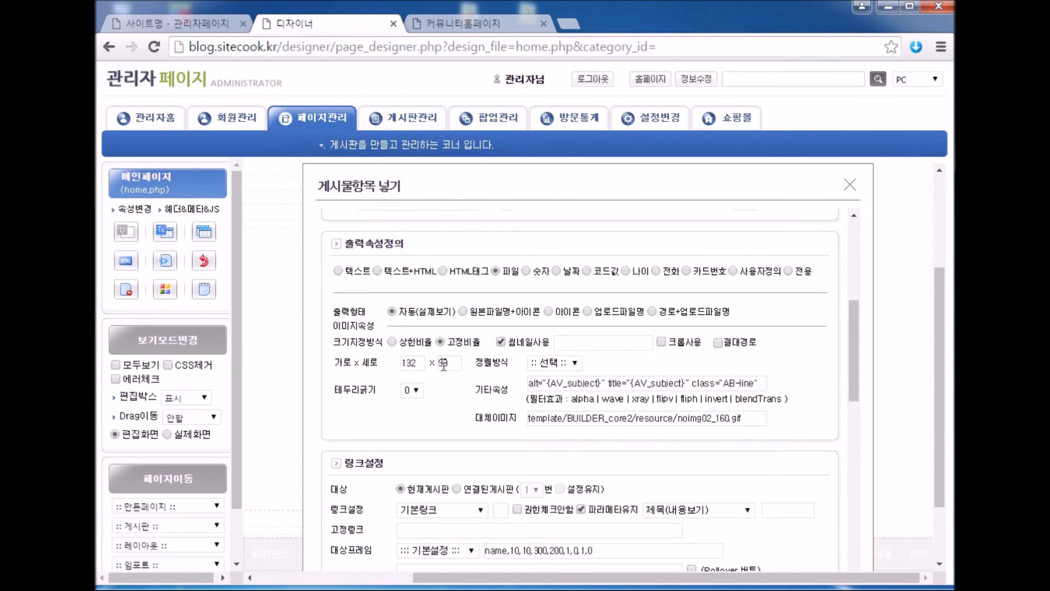
{"action": "double_click", "coordinate": [418, 362]}
{"action": "type", "text": "170"}
{"action": "scroll", "coordinate": [763, 356], "scroll_direction": "down", "scroll_amount": 10}
{"action": "left_click", "coordinate": [827, 384]}
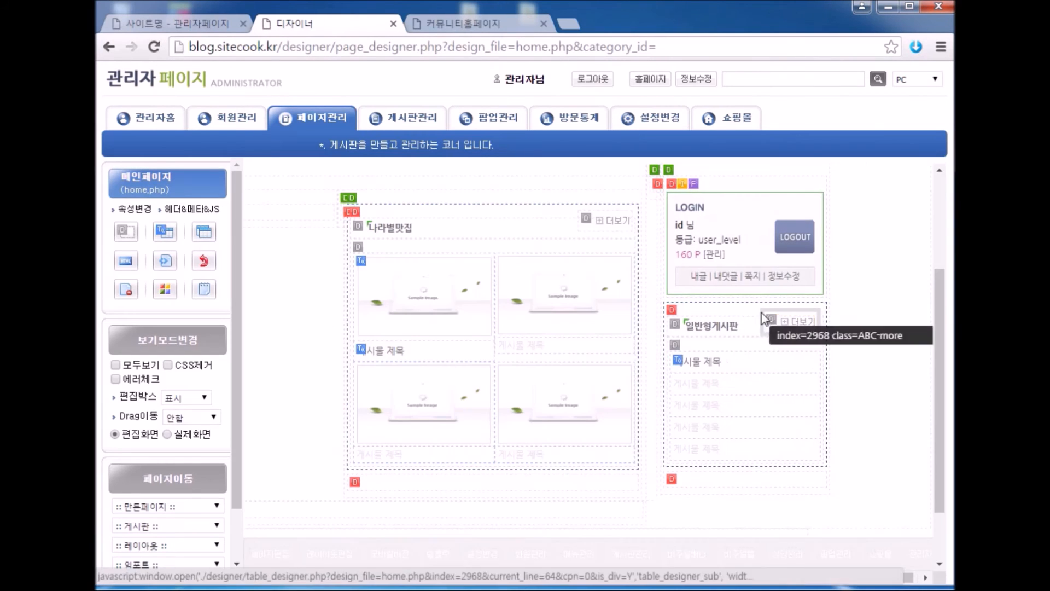
- Reload the community homepage to check the gallery's wider thumbnails, and return to the designer
{"action": "left_click", "coordinate": [438, 27]}
{"action": "key", "text": "F5"}
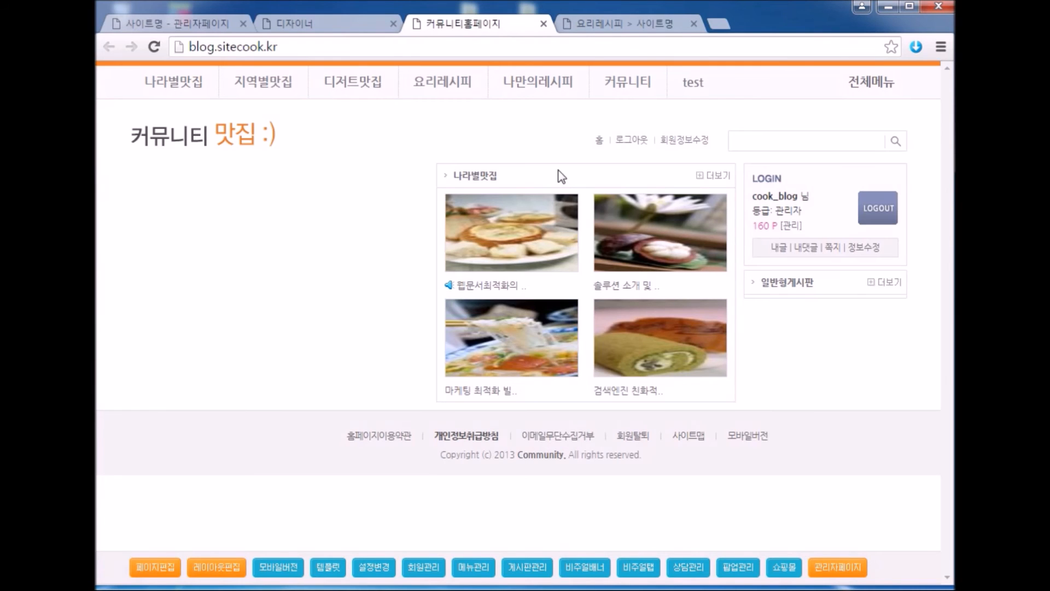
{"action": "left_click", "coordinate": [345, 26]}
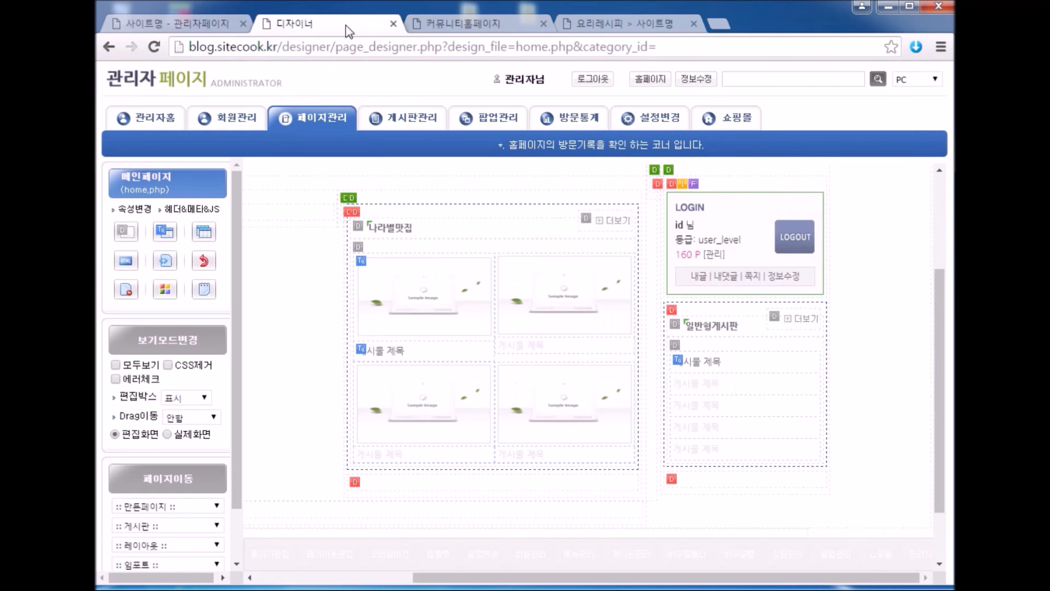
- Edit the 나라별맛집 gallery's post title item (제목), set its 글자수제한 to 40, apply it and view the community homepage
{"action": "left_click", "coordinate": [400, 353]}
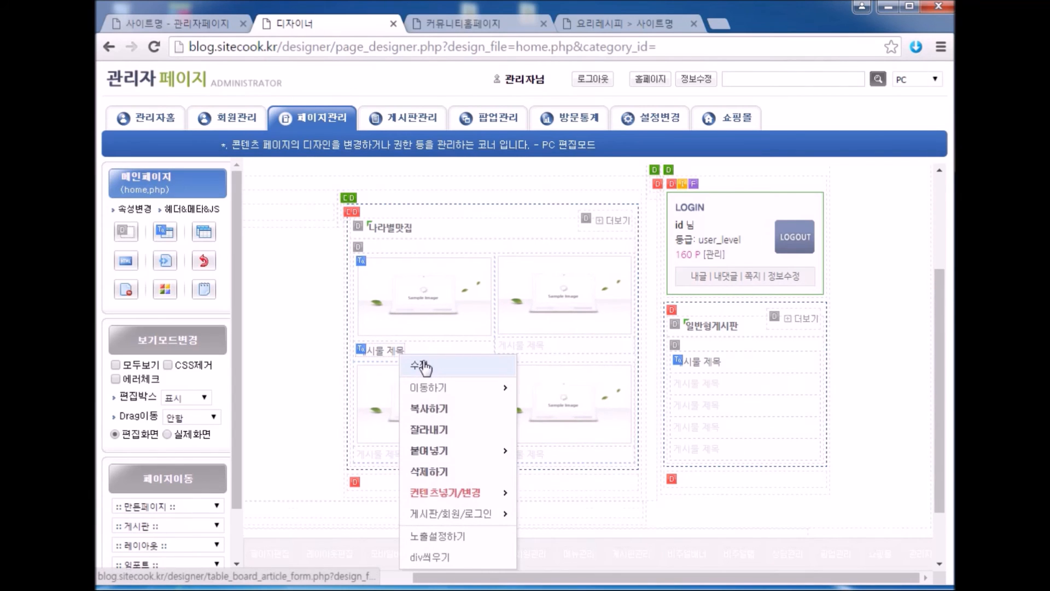
{"action": "left_click", "coordinate": [421, 366]}
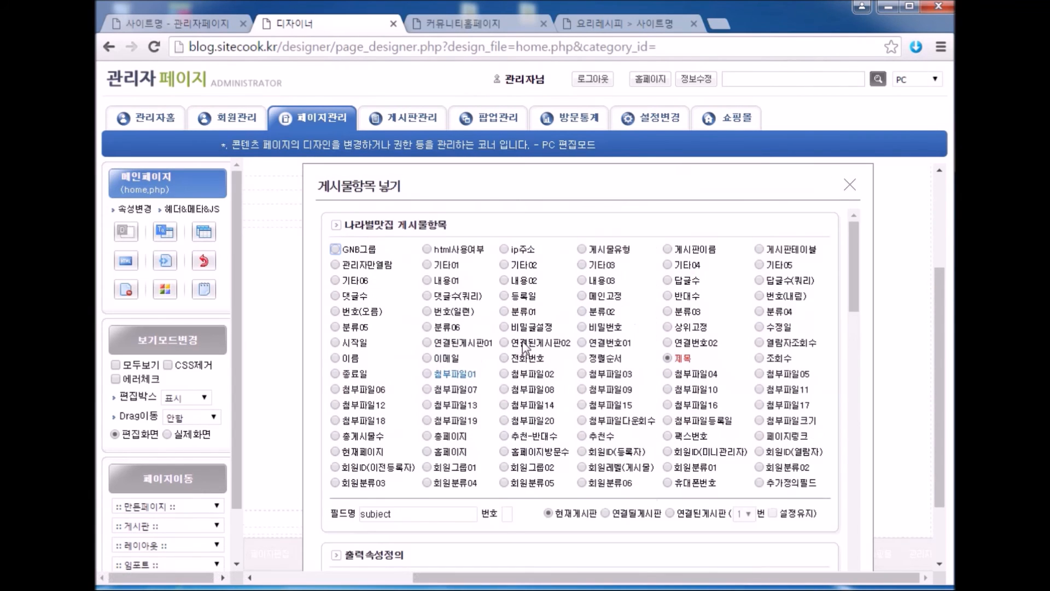
{"action": "scroll", "coordinate": [526, 347], "scroll_direction": "down", "scroll_amount": 5}
{"action": "scroll", "coordinate": [527, 347], "scroll_direction": "down", "scroll_amount": 2}
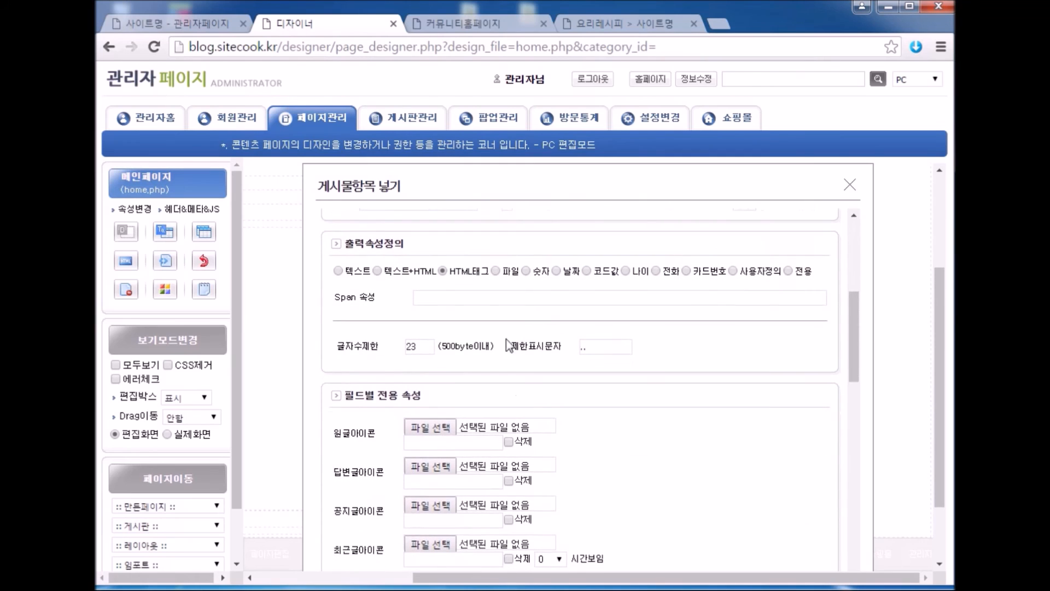
{"action": "left_click_drag", "start_coordinate": [383, 346], "coordinate": [319, 347]}
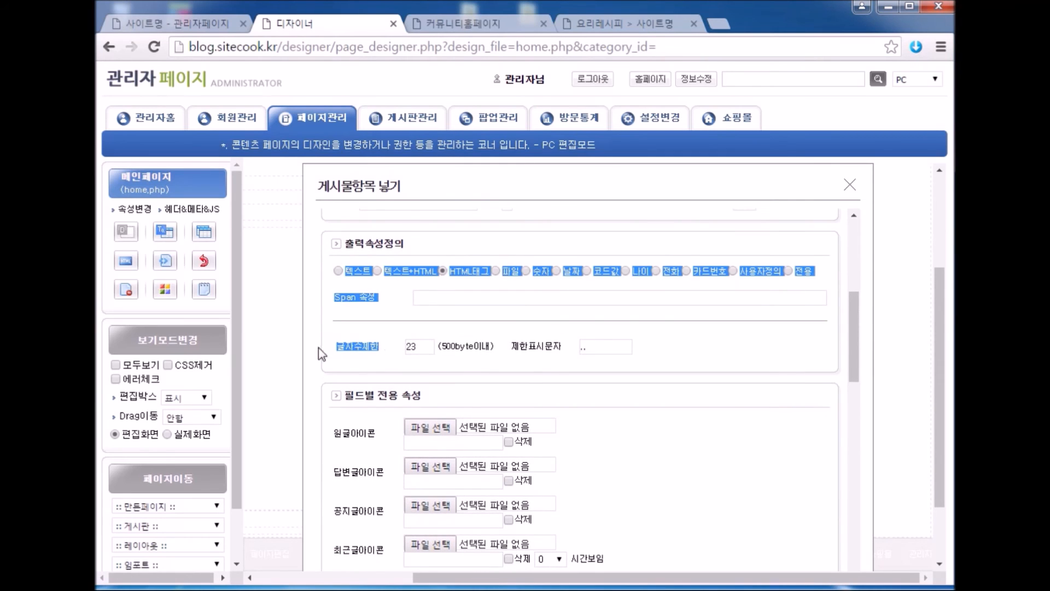
{"action": "left_click", "coordinate": [354, 353]}
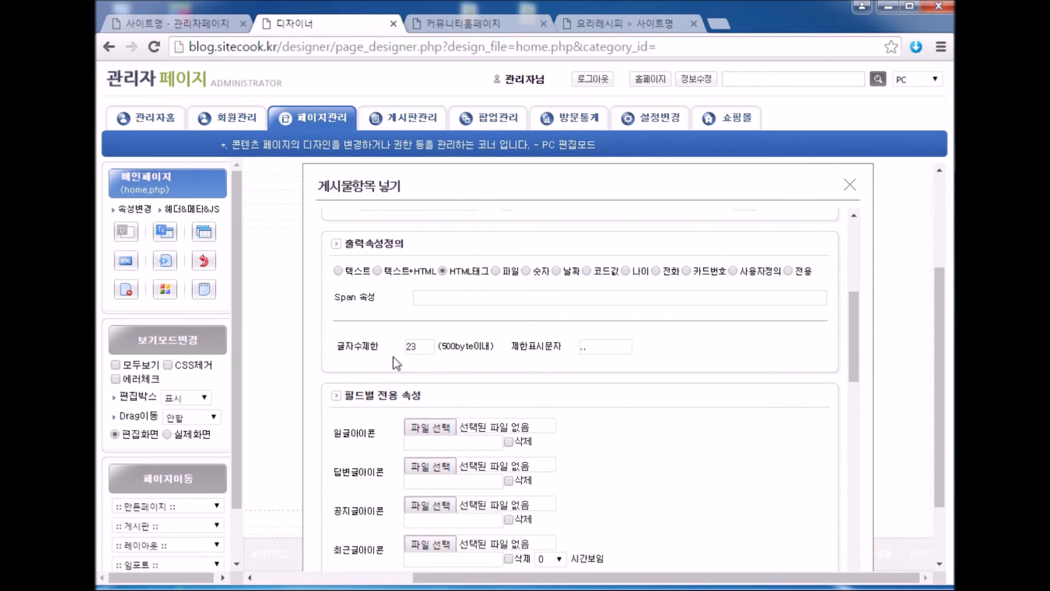
{"action": "left_click_drag", "start_coordinate": [428, 348], "coordinate": [391, 350]}
{"action": "type", "text": "40"}
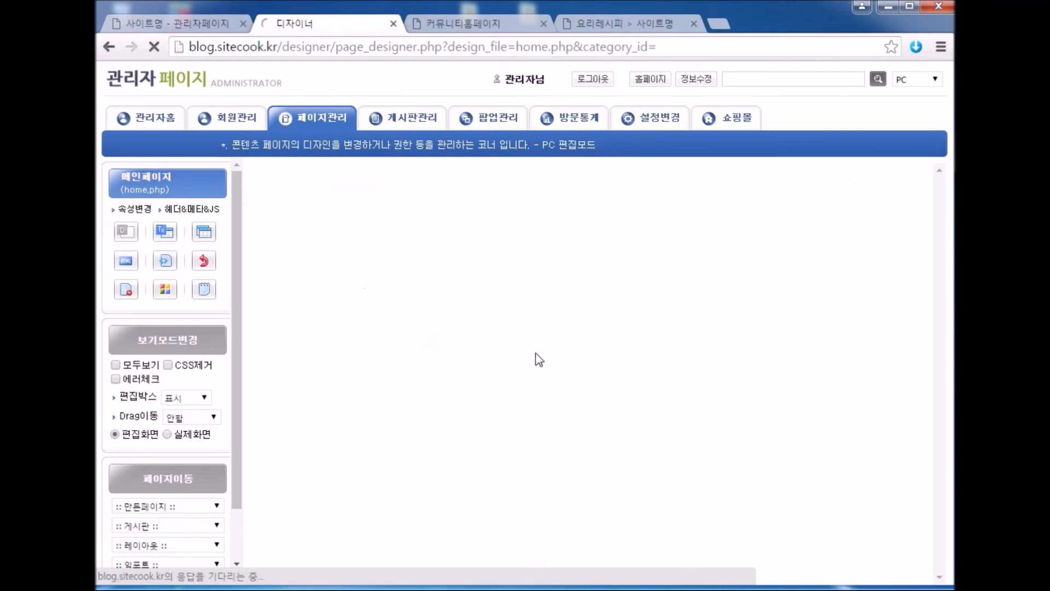
{"action": "left_click", "coordinate": [458, 21]}
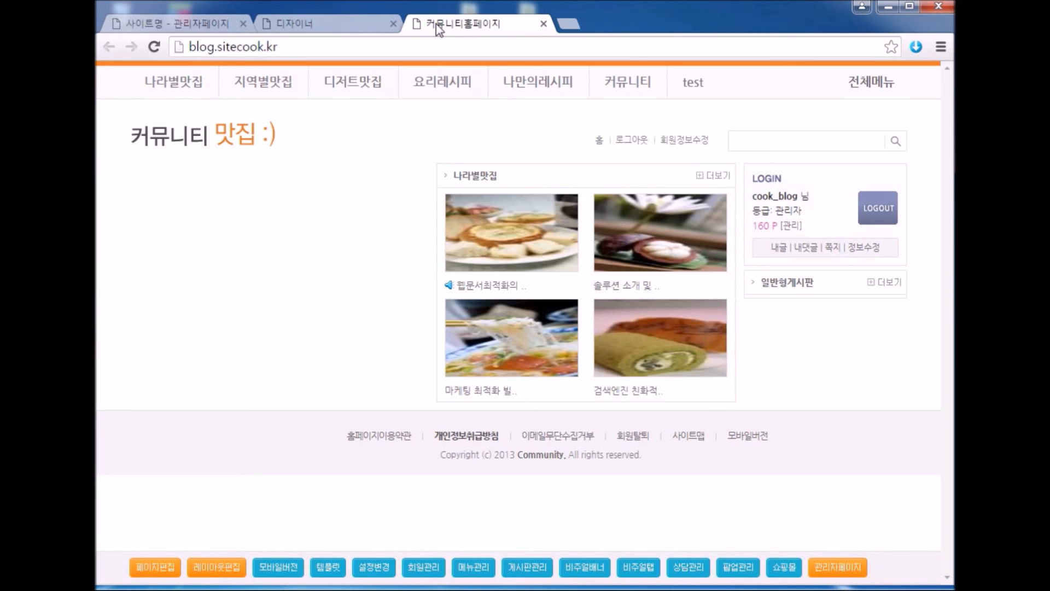
- Back in the designer, open the board settings of the 일반형게시판 below the login box and select 요리레시피 as its board
{"action": "left_click", "coordinate": [323, 24]}
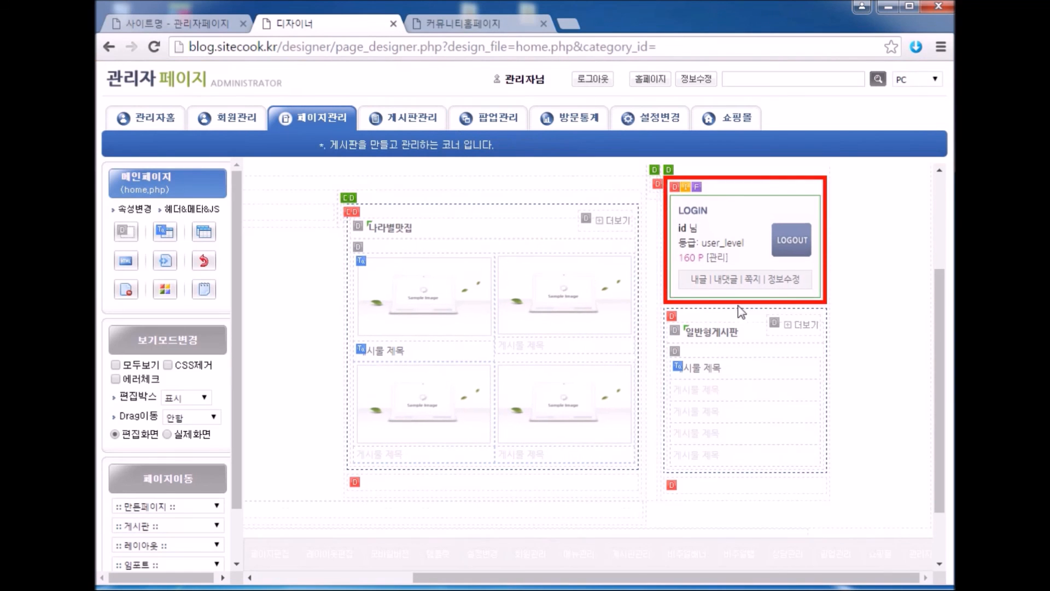
{"action": "left_click", "coordinate": [675, 314]}
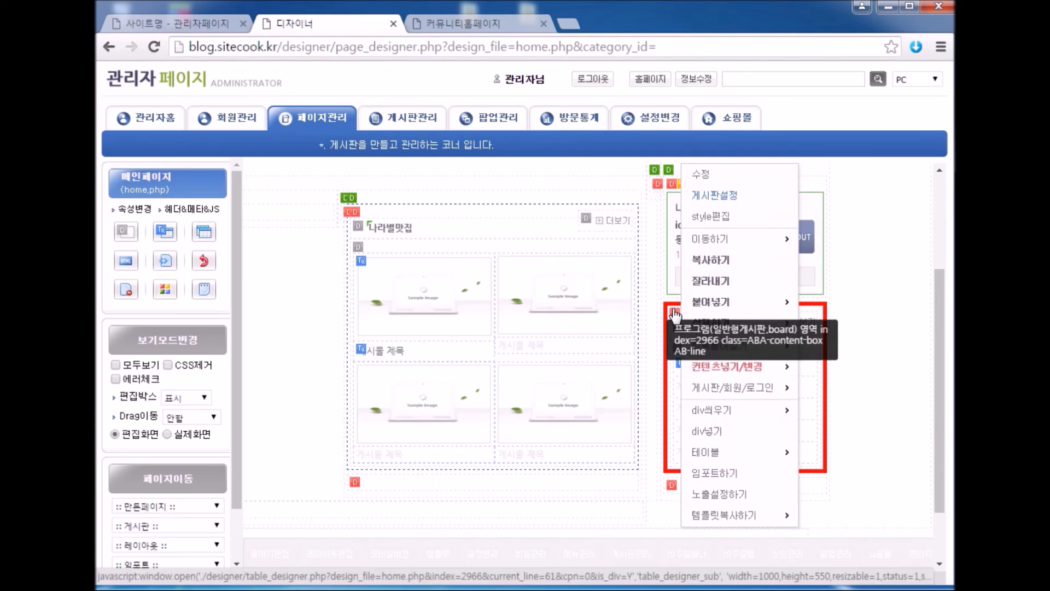
{"action": "left_click", "coordinate": [737, 196]}
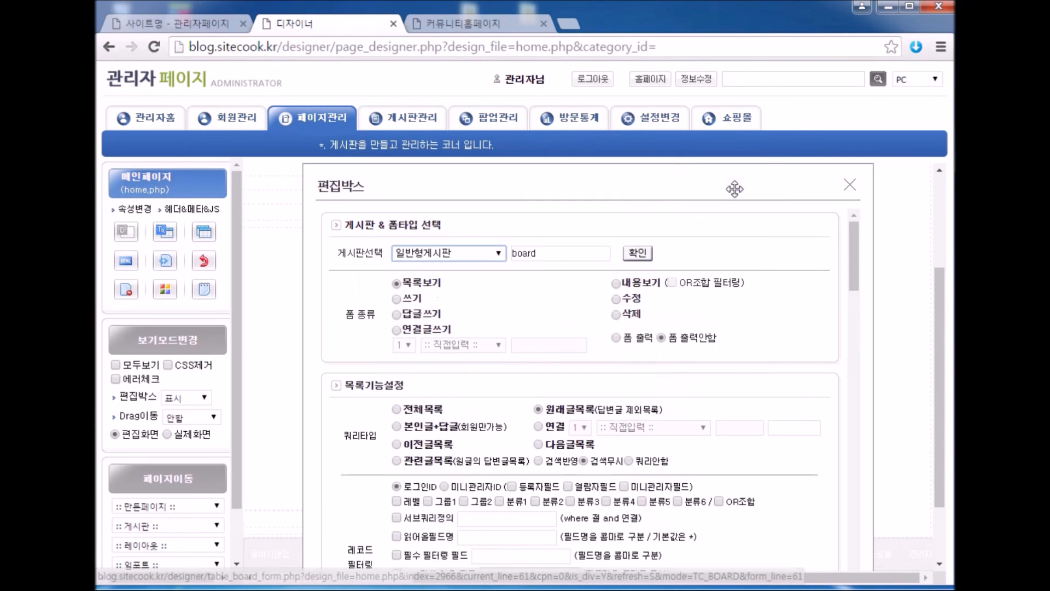
{"action": "left_click", "coordinate": [436, 254]}
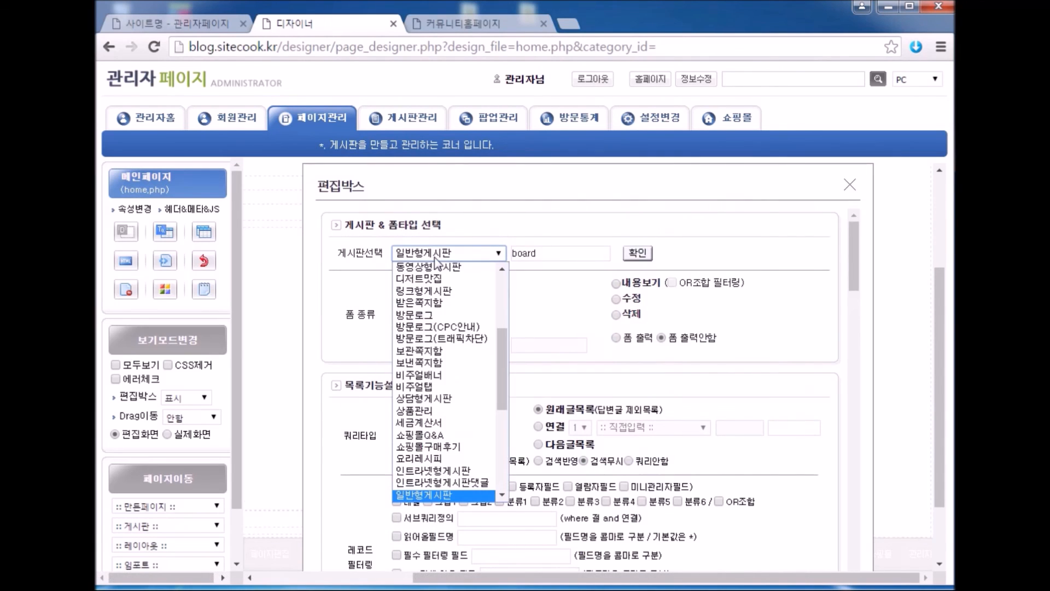
{"action": "left_click", "coordinate": [420, 457]}
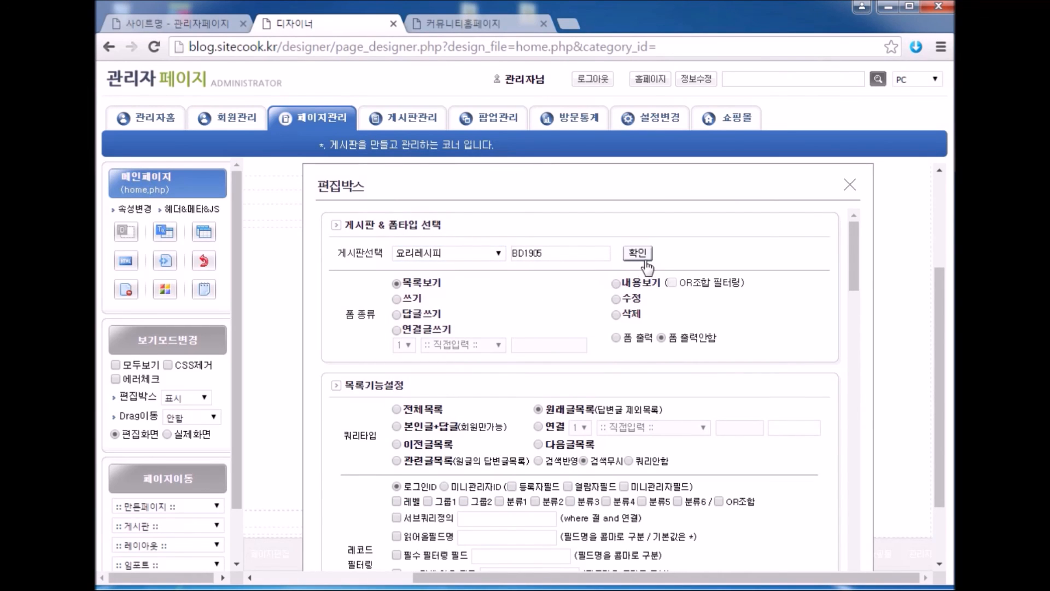
- Set the board's sort order (정렬방식) to 등록일 내림차순 and apply the board settings
{"action": "scroll", "coordinate": [648, 261], "scroll_direction": "down", "scroll_amount": 2}
{"action": "scroll", "coordinate": [648, 261], "scroll_direction": "down", "scroll_amount": 7}
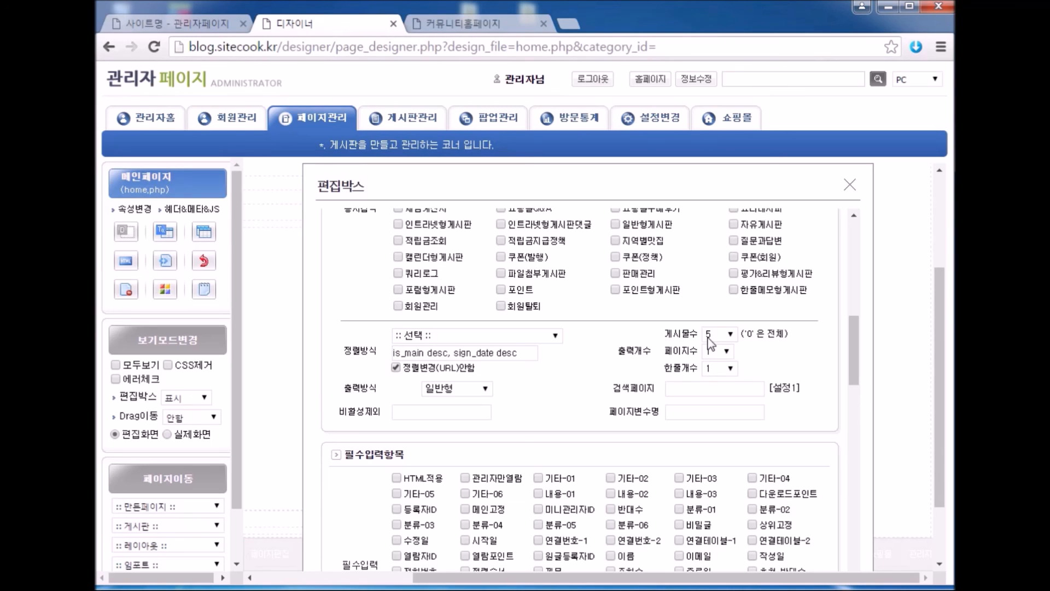
{"action": "left_click", "coordinate": [532, 336]}
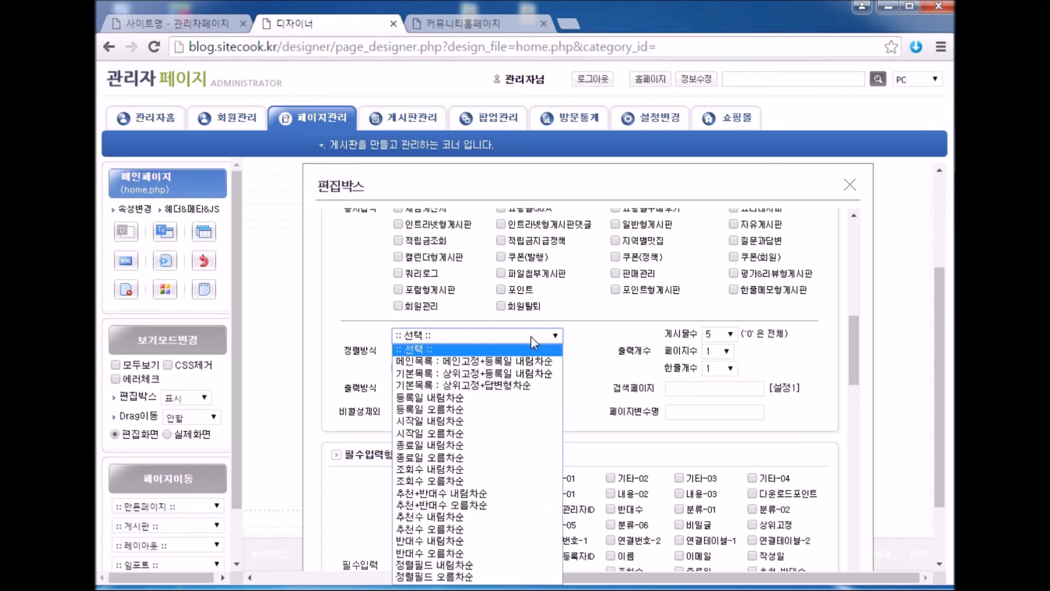
{"action": "left_click", "coordinate": [498, 400]}
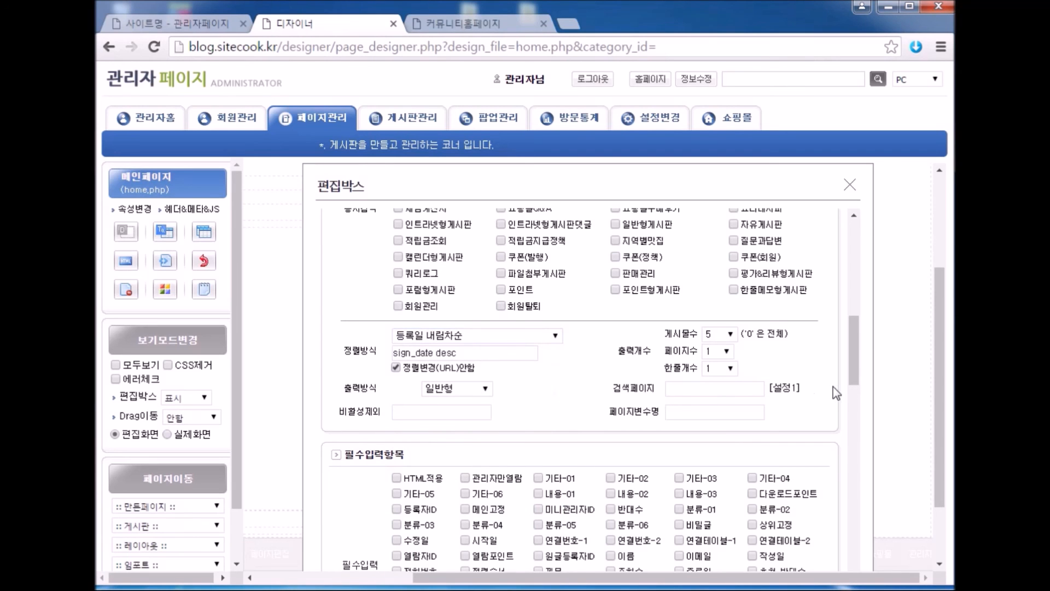
{"action": "scroll", "coordinate": [832, 386], "scroll_direction": "down", "scroll_amount": 8}
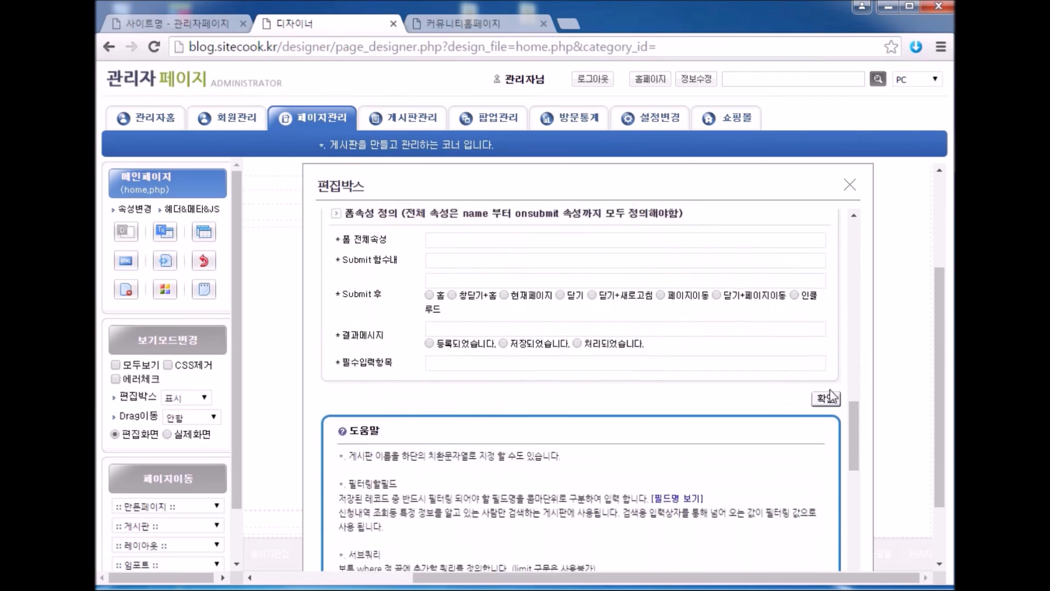
{"action": "left_click", "coordinate": [818, 347]}
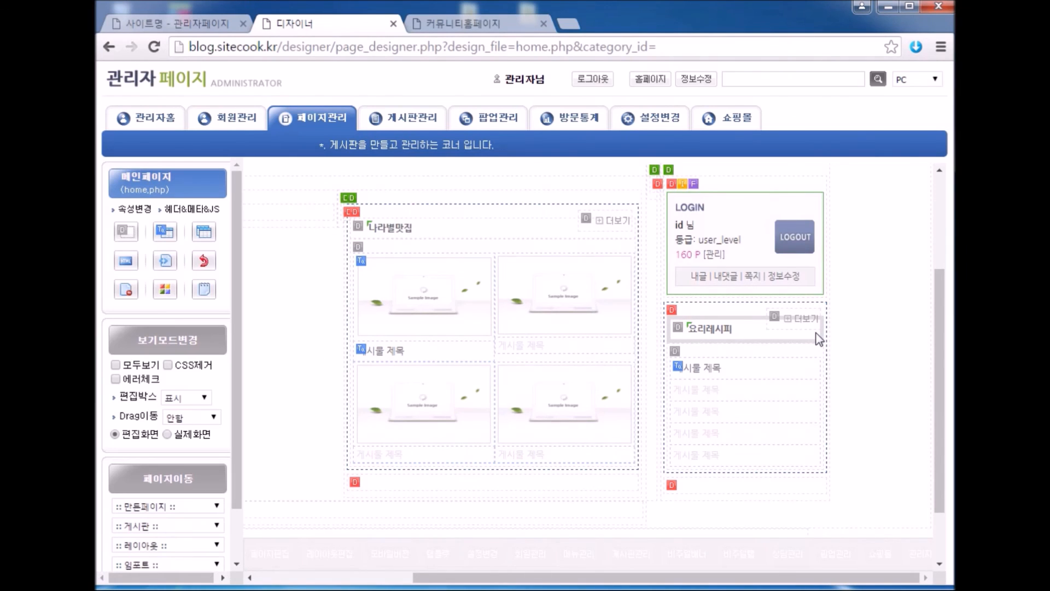
- Reload the community homepage, compare its recipe list with the 요리레시피 board page opened in a new tab, and return to the homepage
{"action": "left_click", "coordinate": [454, 26]}
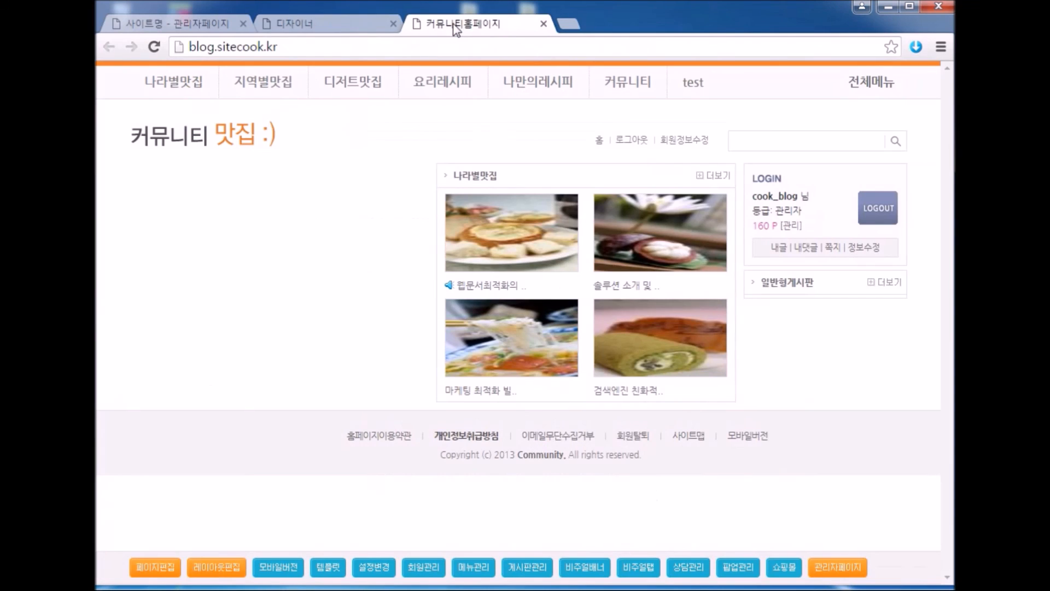
{"action": "key", "text": "F5"}
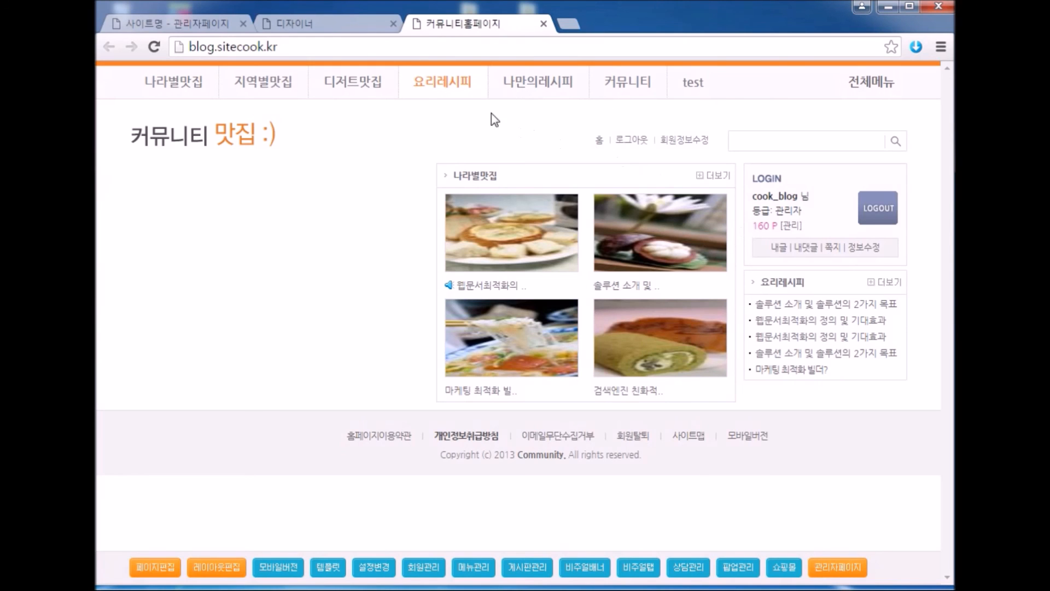
{"action": "middle_click", "coordinate": [421, 97]}
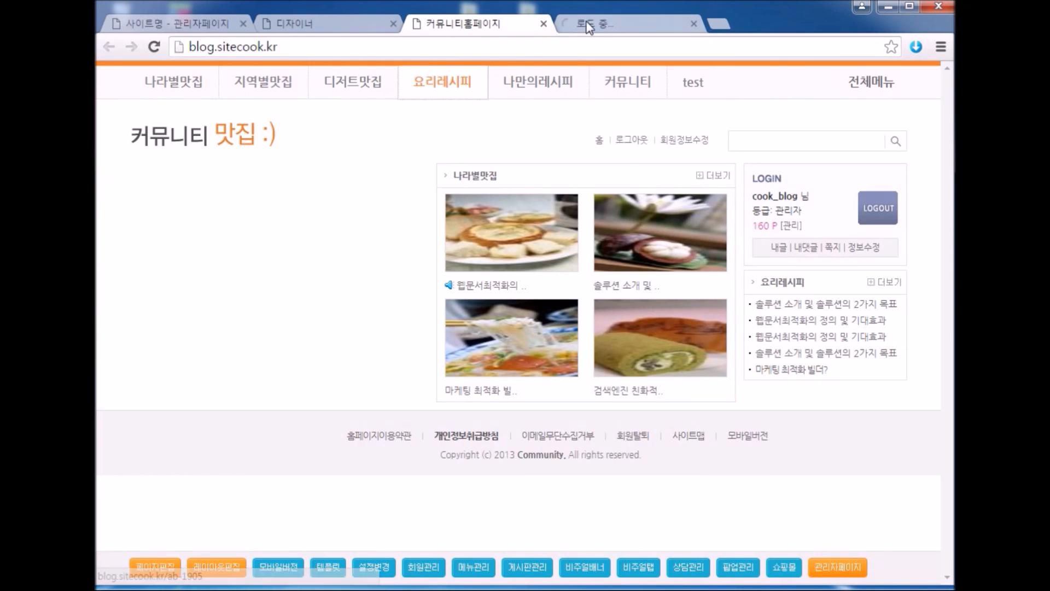
{"action": "left_click", "coordinate": [589, 24]}
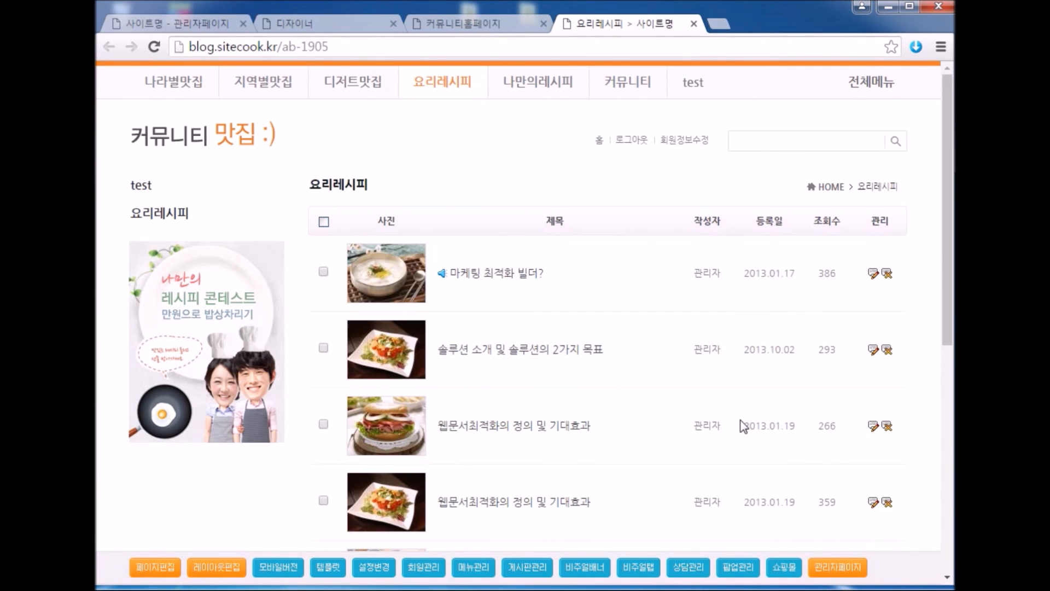
{"action": "key", "text": "ctrl+shift+Tab"}
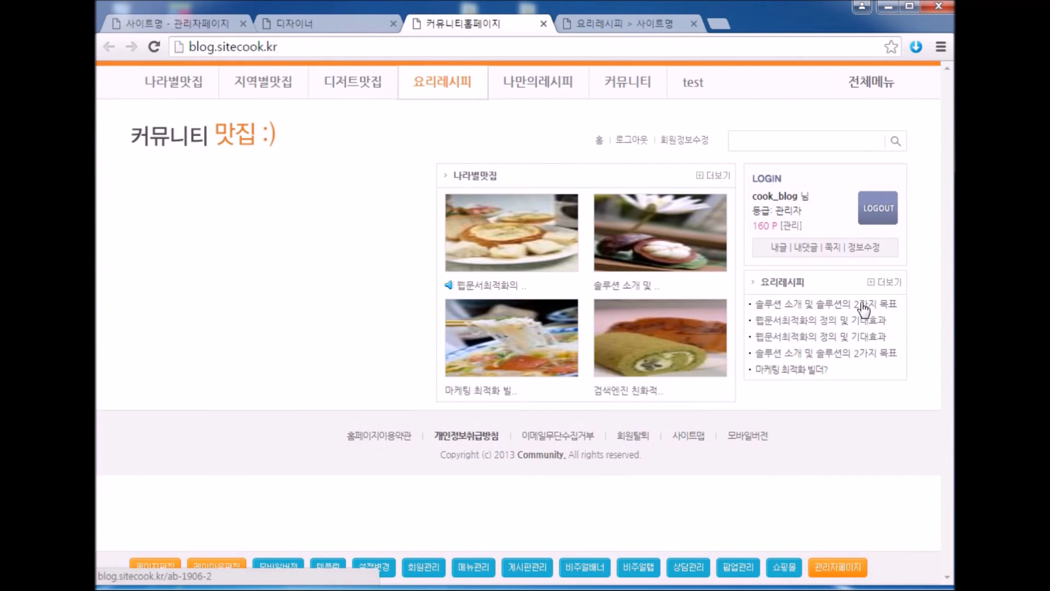